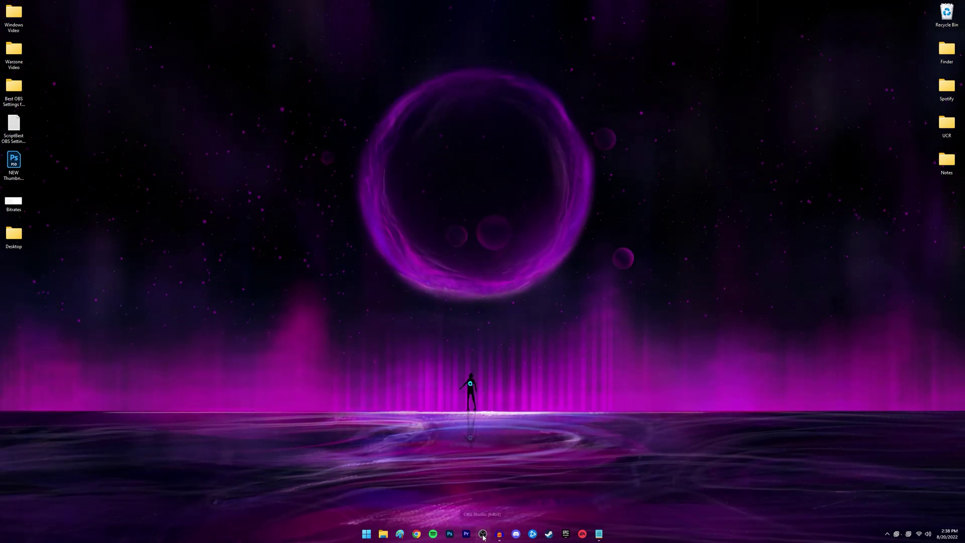
# Export the OBS scene collection as OBS_Studio_Scene JSON to the Desktop, then exit OBS.
pyautogui.click(482, 535)
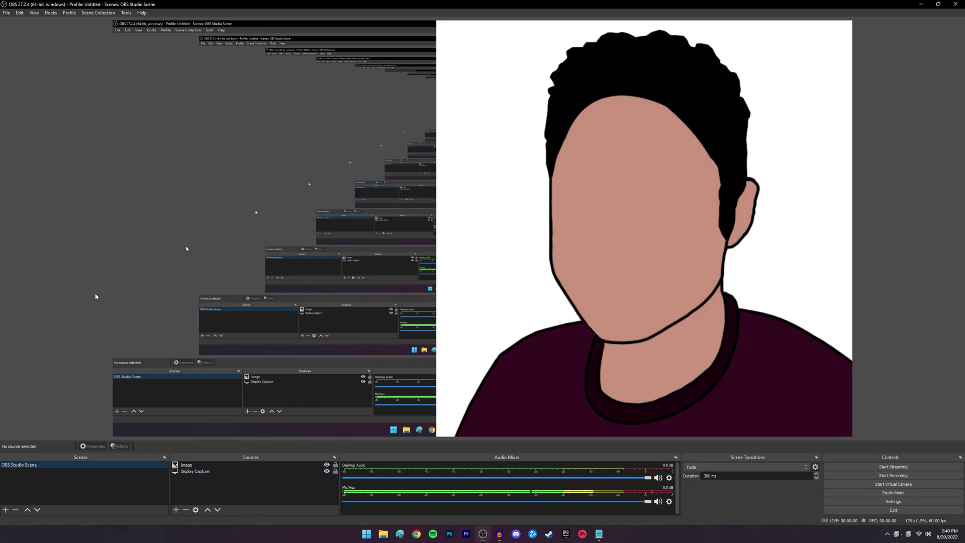
pyautogui.click(96, 13)
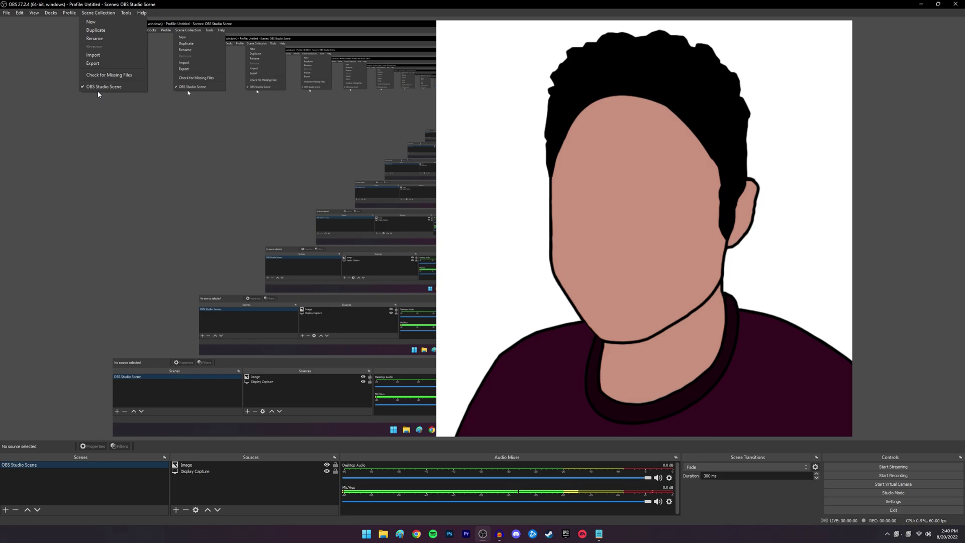
pyautogui.click(93, 64)
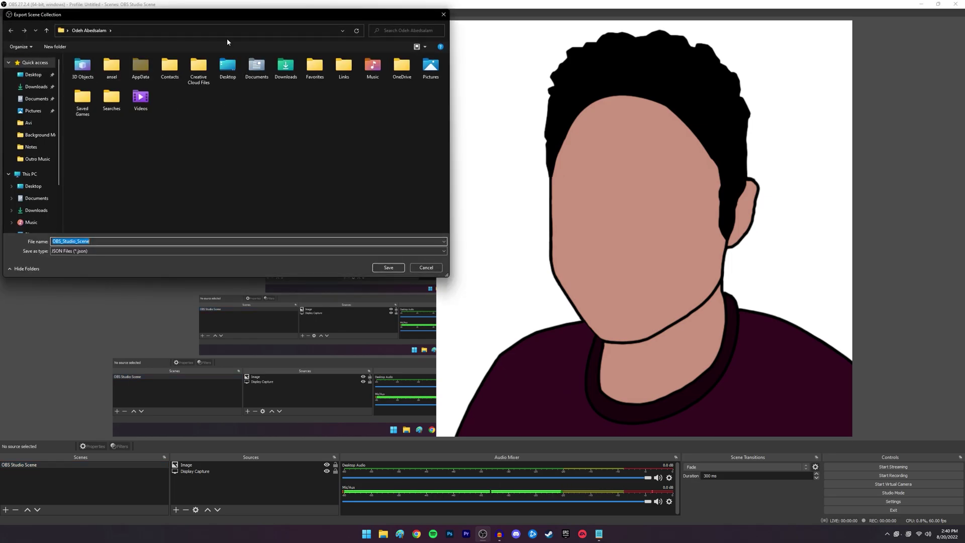
pyautogui.click(30, 187)
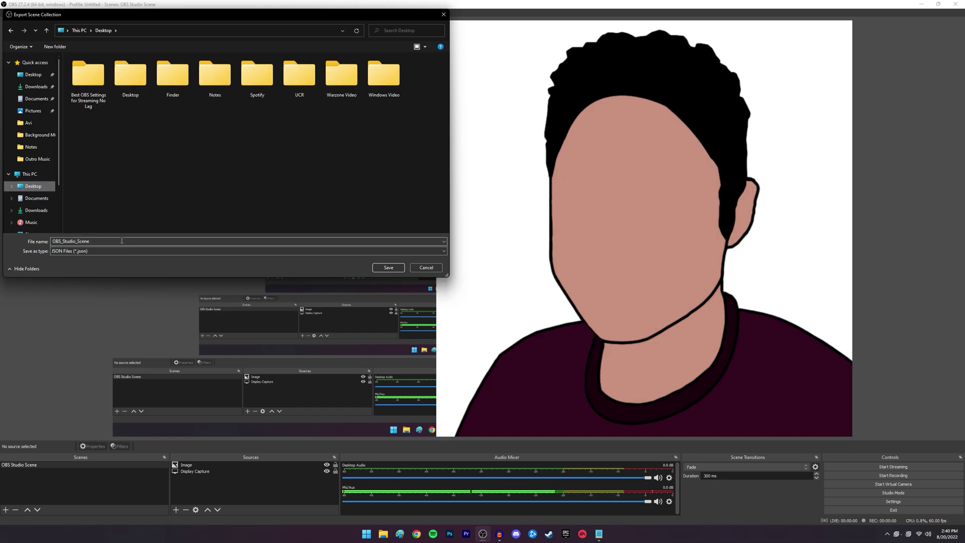
pyautogui.click(388, 268)
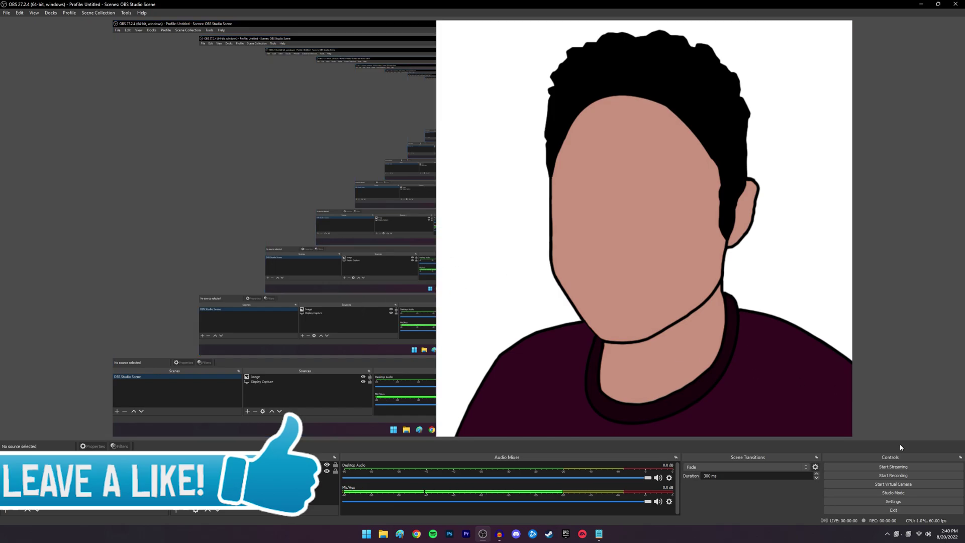
pyautogui.click(893, 510)
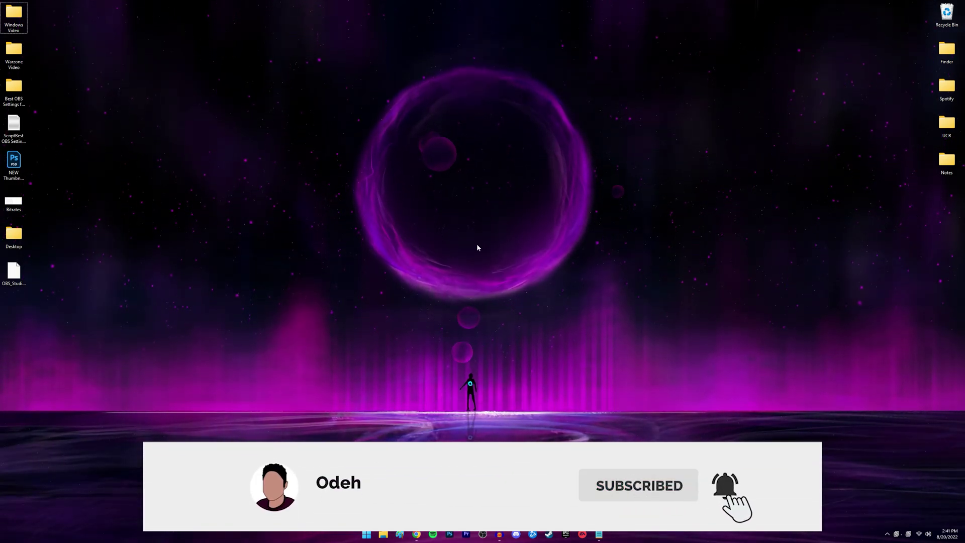
# Download the Streamlabs Desktop installer from streamlabs.com in Chrome.
pyautogui.click(417, 534)
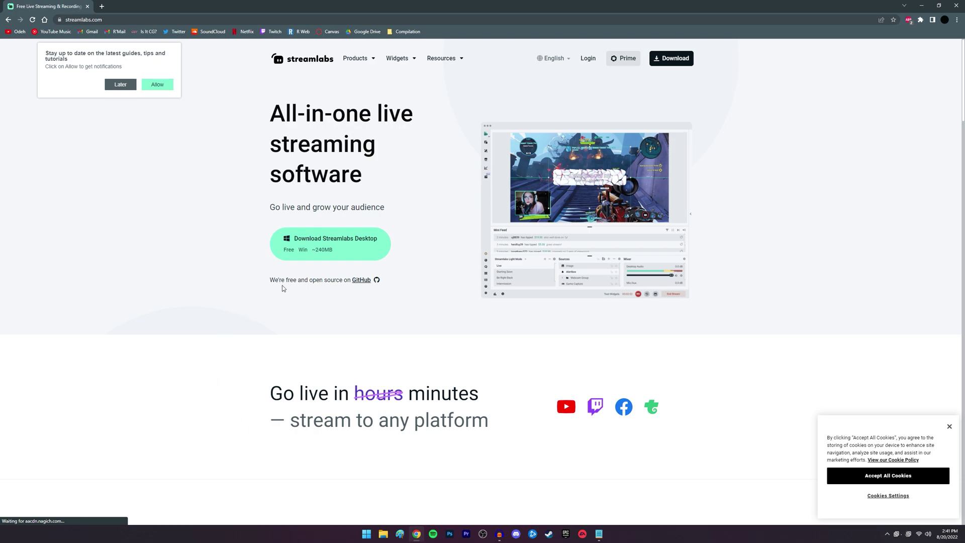
pyautogui.click(324, 255)
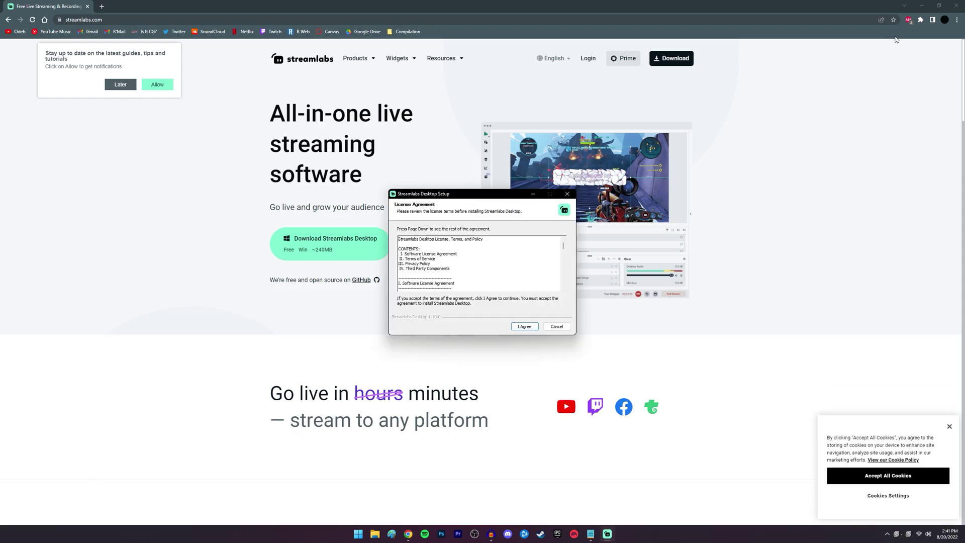
# Accept the license agreement and install Streamlabs Desktop, moving the Visual C++ window aside.
pyautogui.click(923, 4)
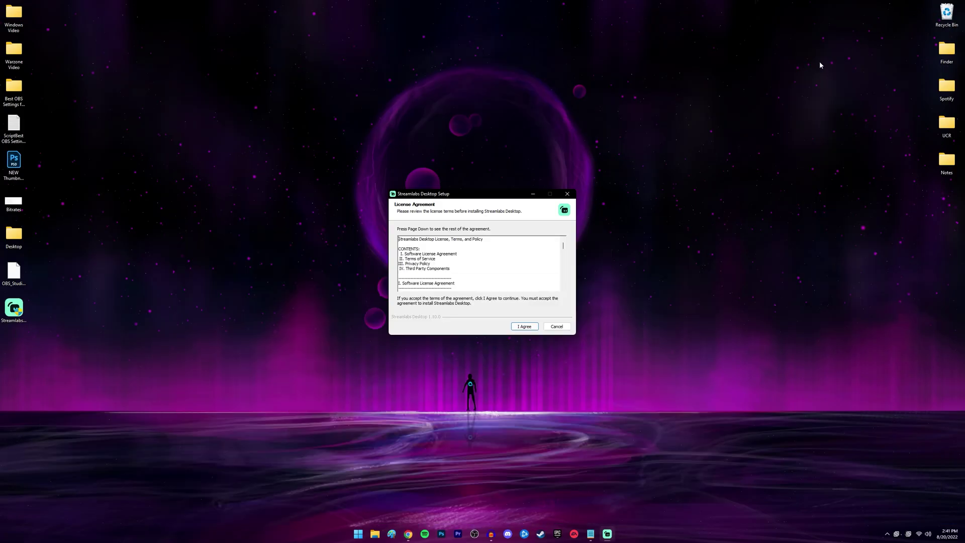
pyautogui.click(524, 326)
pyautogui.click(524, 327)
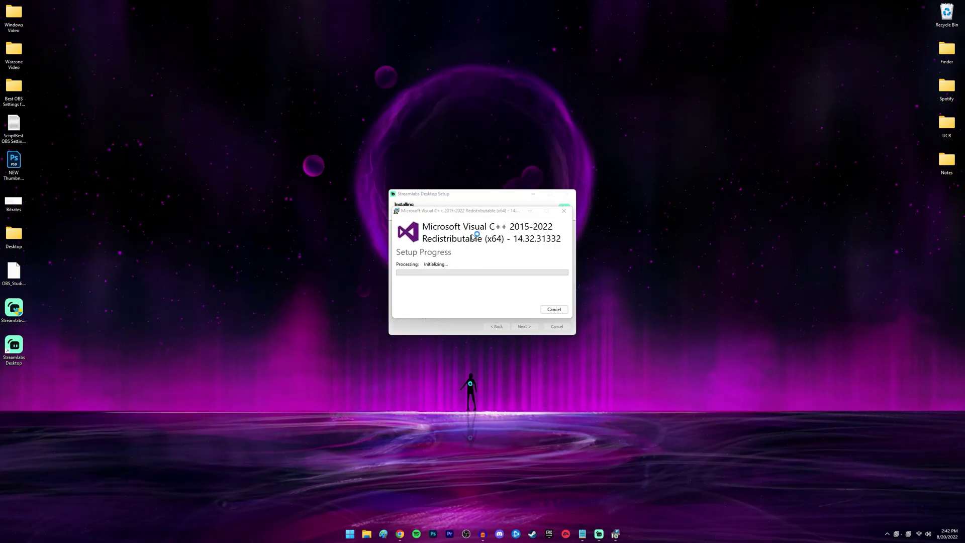
pyautogui.moveTo(460, 213); pyautogui.dragTo(657, 210)
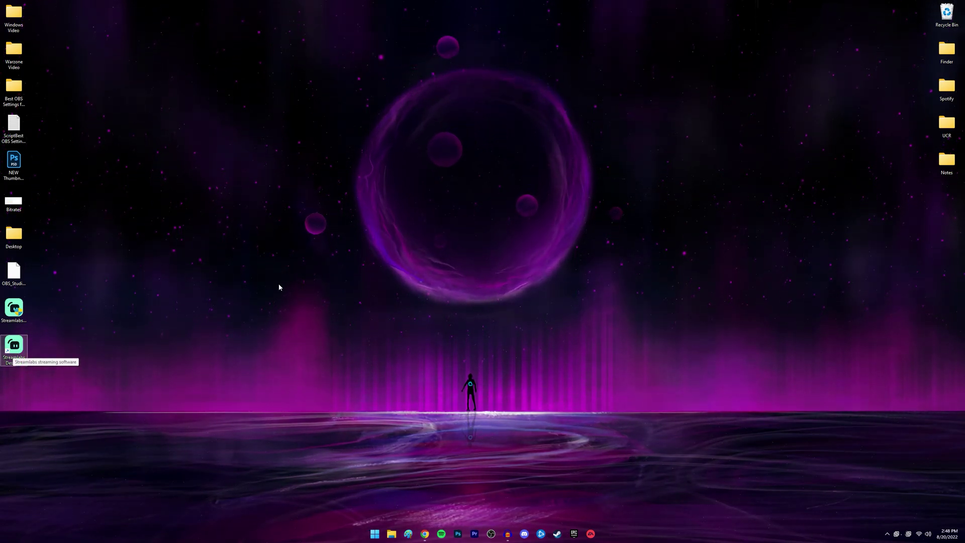
# Enable 'Run this program as an administrator' in the Streamlabs shortcut's Compatibility properties.
pyautogui.rightClick(22, 358)
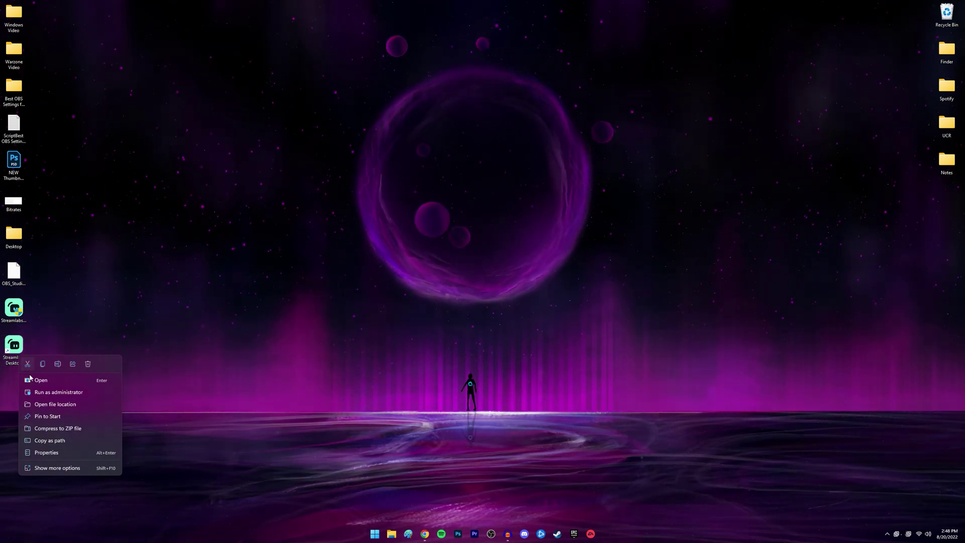
pyautogui.click(49, 453)
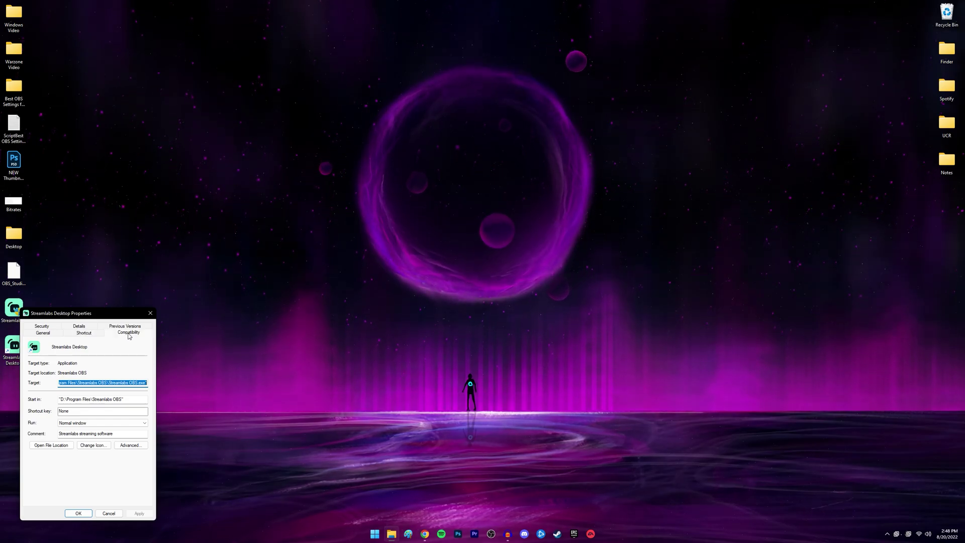
pyautogui.click(126, 334)
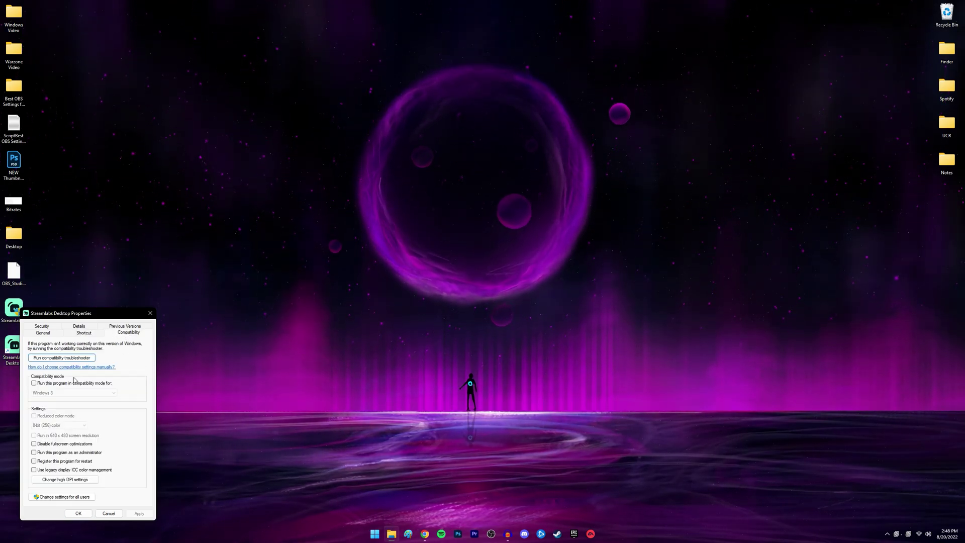
pyautogui.click(44, 455)
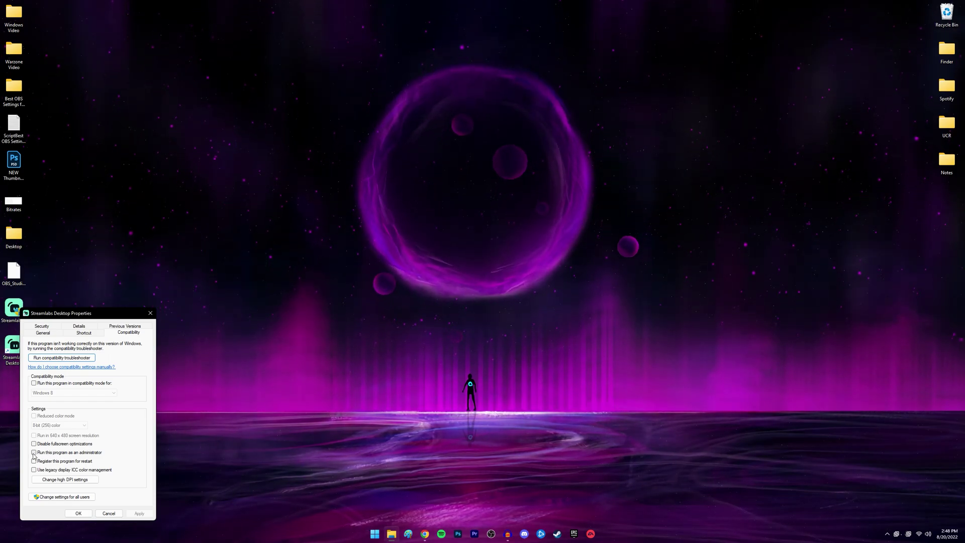
pyautogui.click(139, 513)
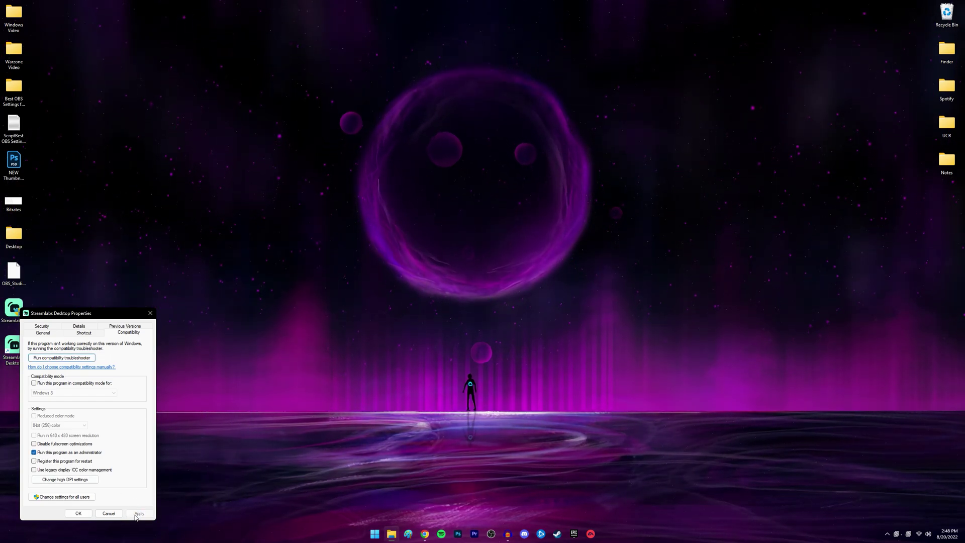
pyautogui.click(78, 513)
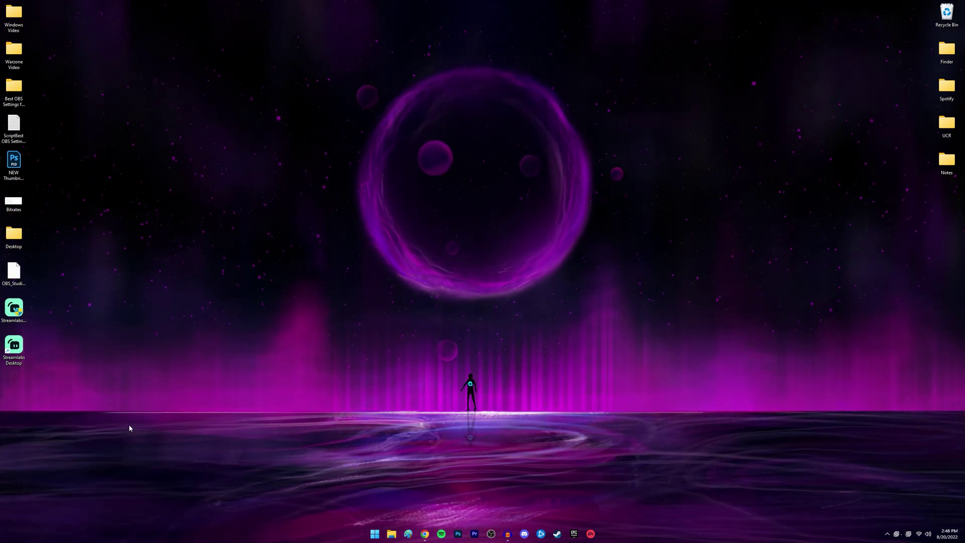
# Launch Streamlabs, choose Live Streaming, skip sign-in, Start Fresh, and skip mic/webcam and themes.
pyautogui.doubleClick(8, 357)
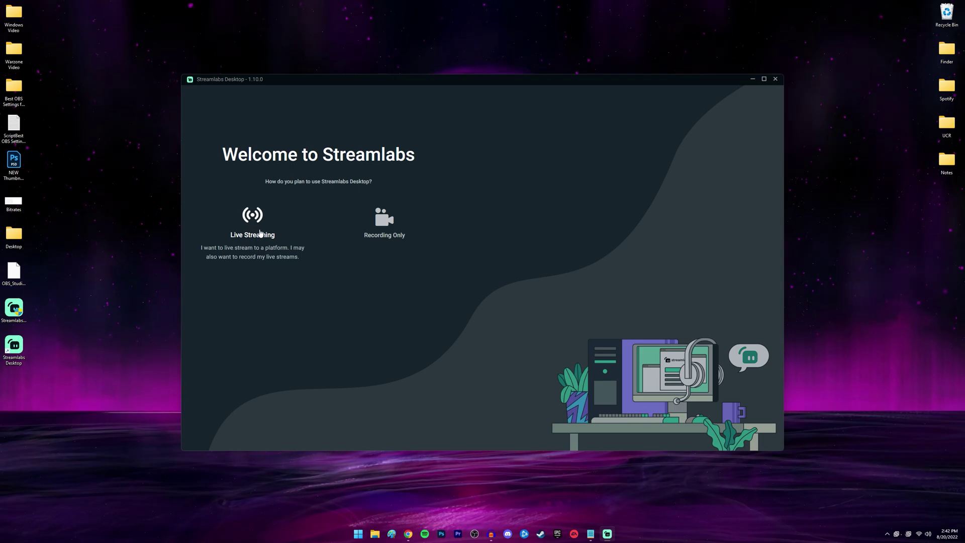
pyautogui.click(253, 227)
pyautogui.click(318, 298)
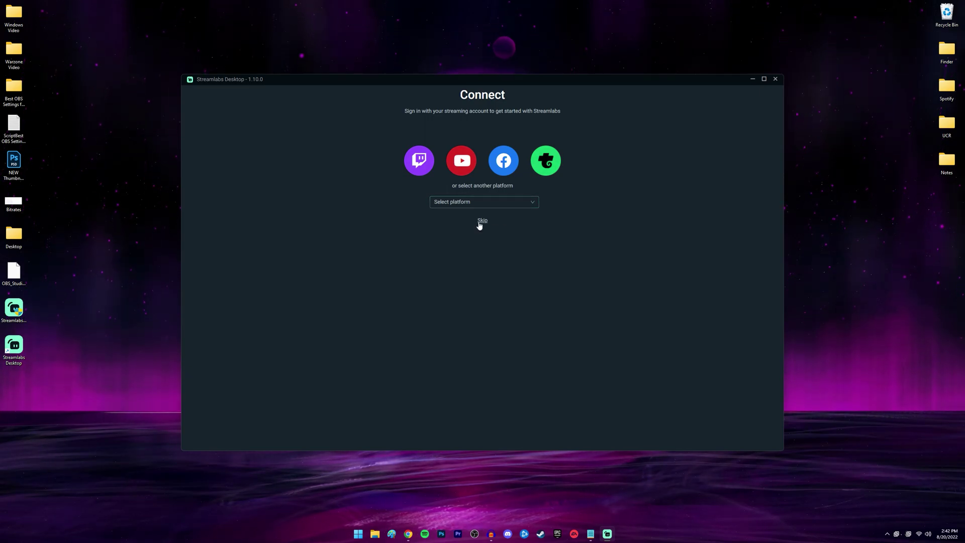
pyautogui.click(483, 221)
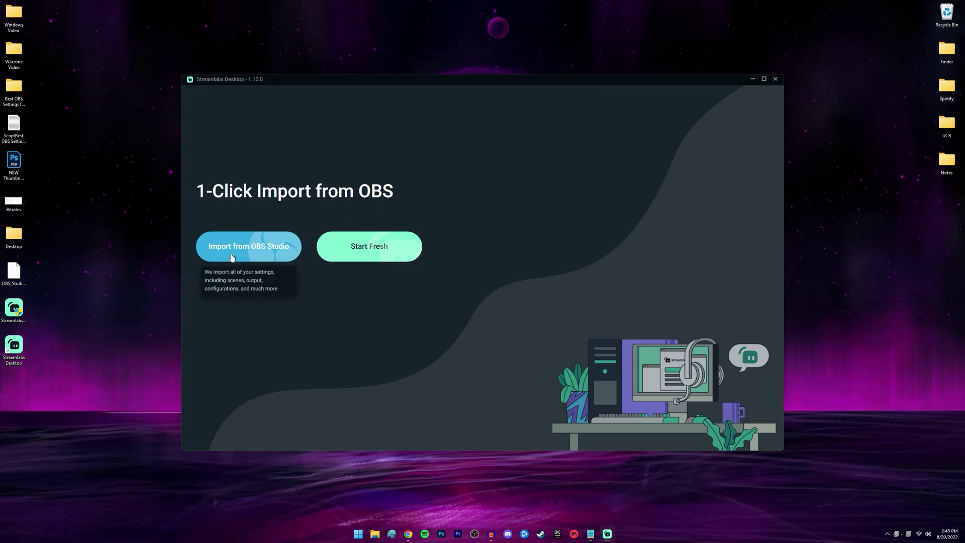
pyautogui.click(363, 254)
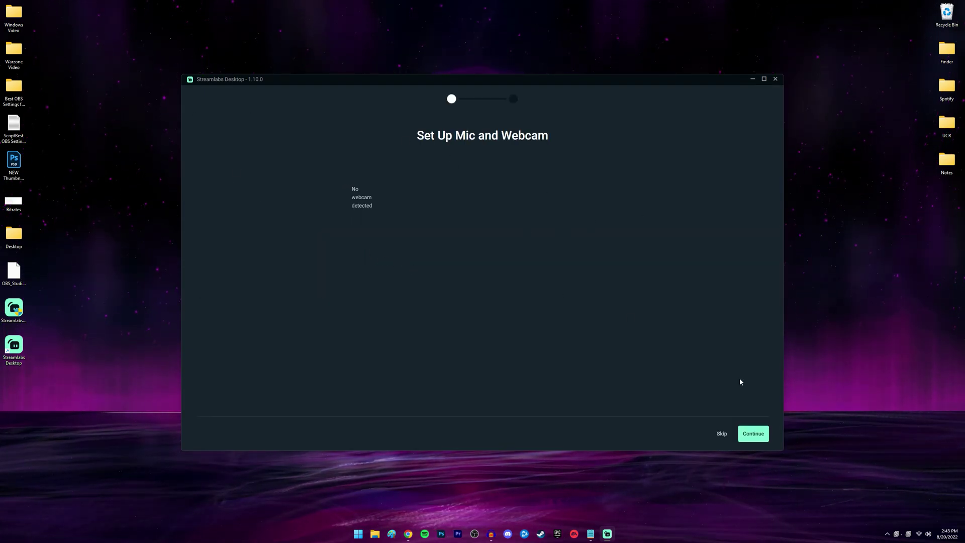
pyautogui.click(722, 435)
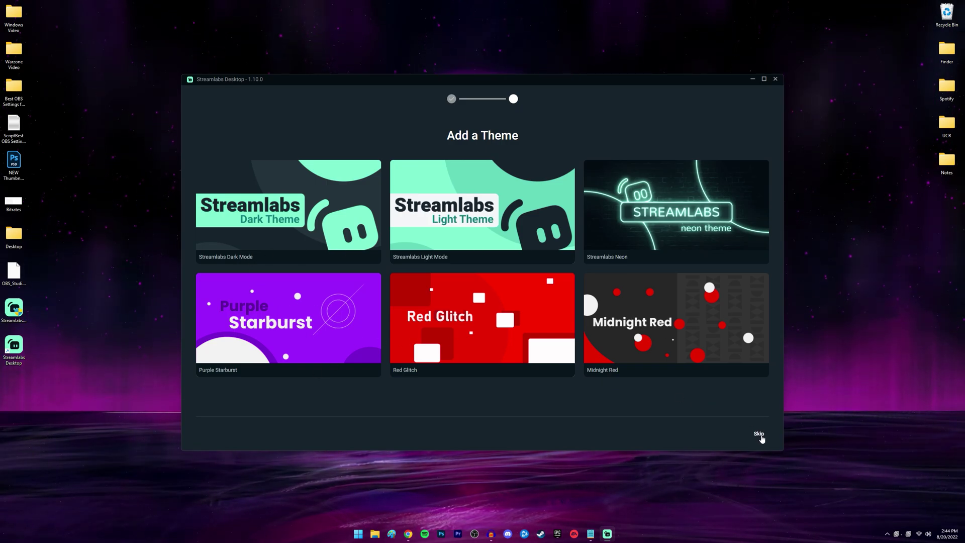
pyautogui.click(759, 435)
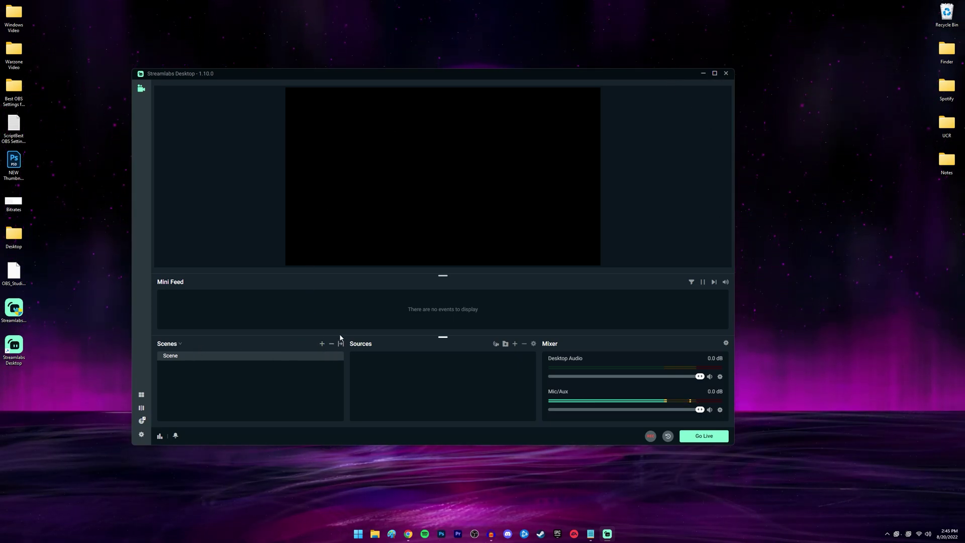
# Import the OBS scene collection through Manage Scene Collections.
pyautogui.click(180, 345)
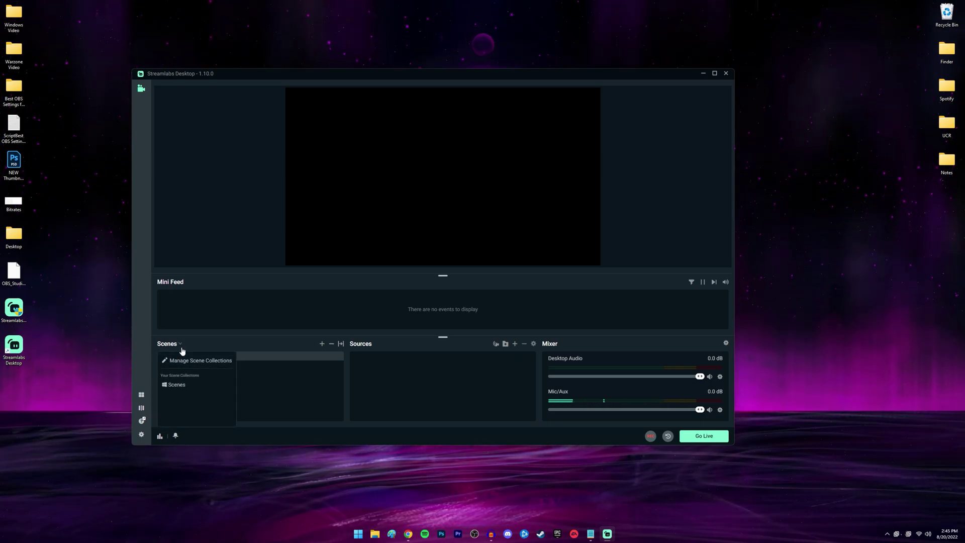
pyautogui.click(191, 363)
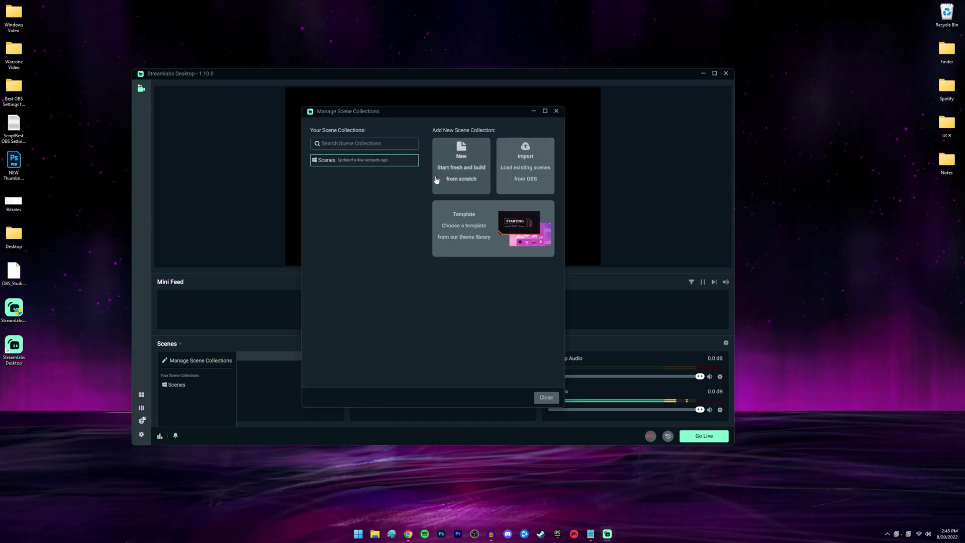
pyautogui.click(525, 175)
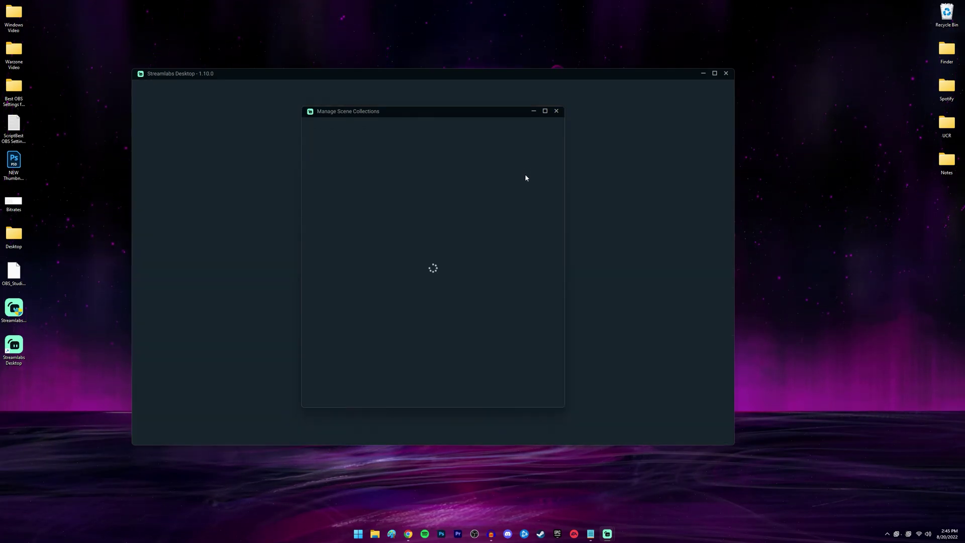
pyautogui.moveTo(340, 162)
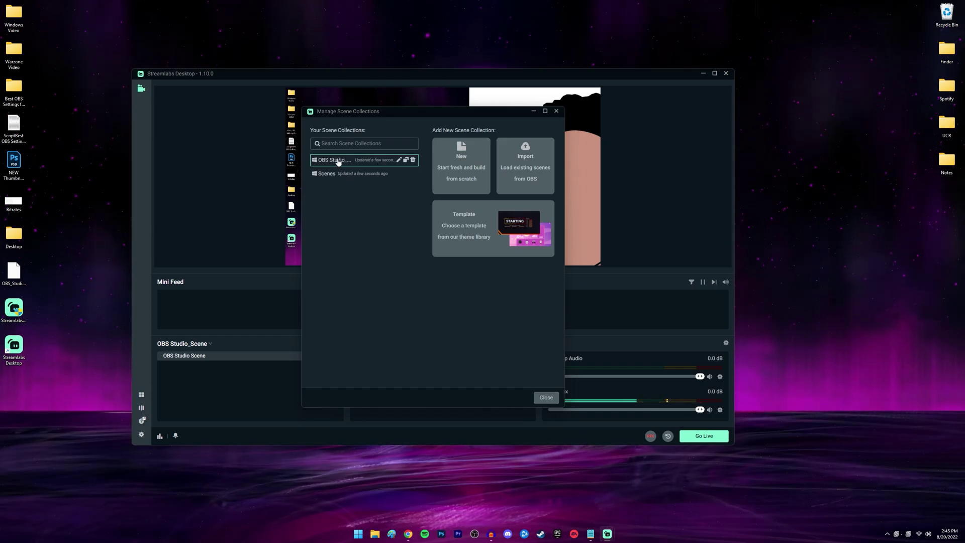
pyautogui.click(545, 398)
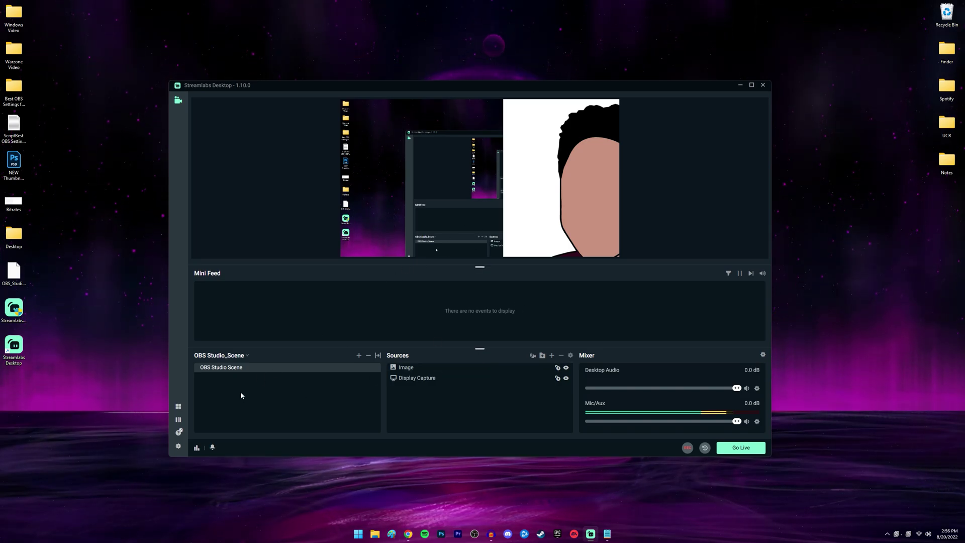
# Set both base and output resolution to 2560x1440 in the Video settings.
pyautogui.click(179, 447)
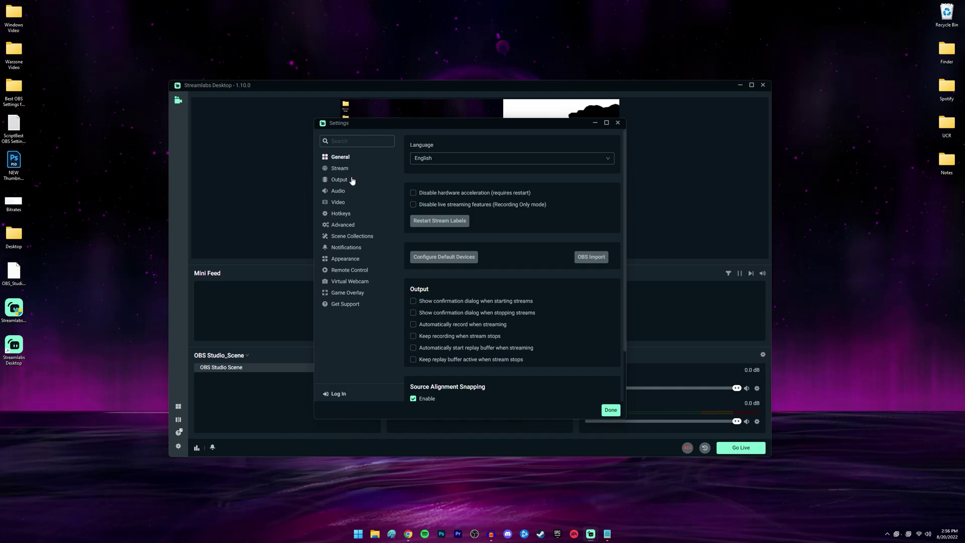
pyautogui.click(335, 203)
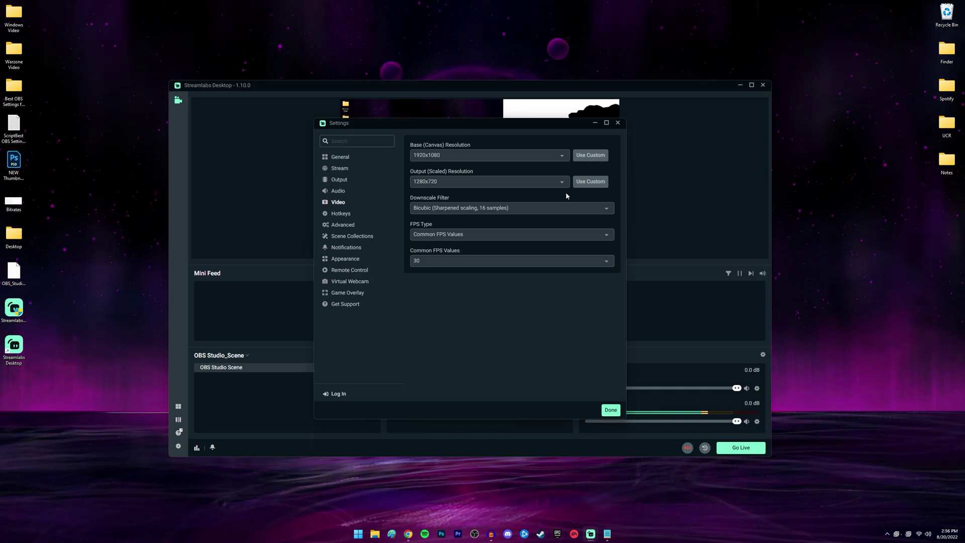
pyautogui.click(563, 155)
pyautogui.click(493, 175)
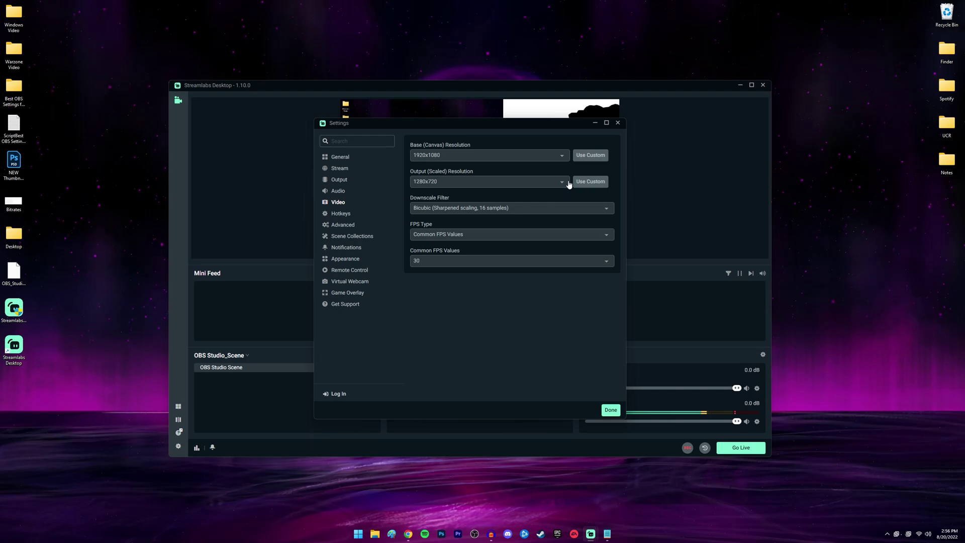
pyautogui.click(556, 156)
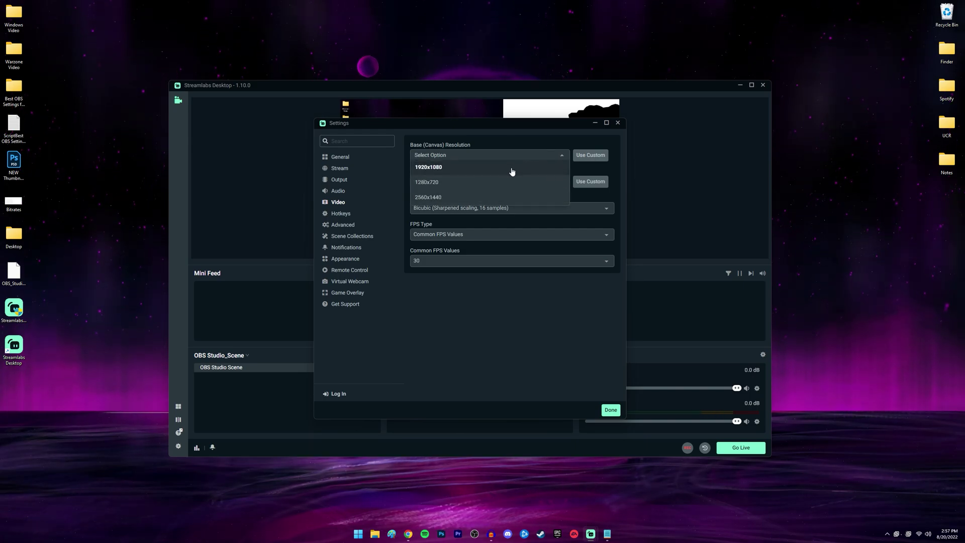
pyautogui.click(422, 198)
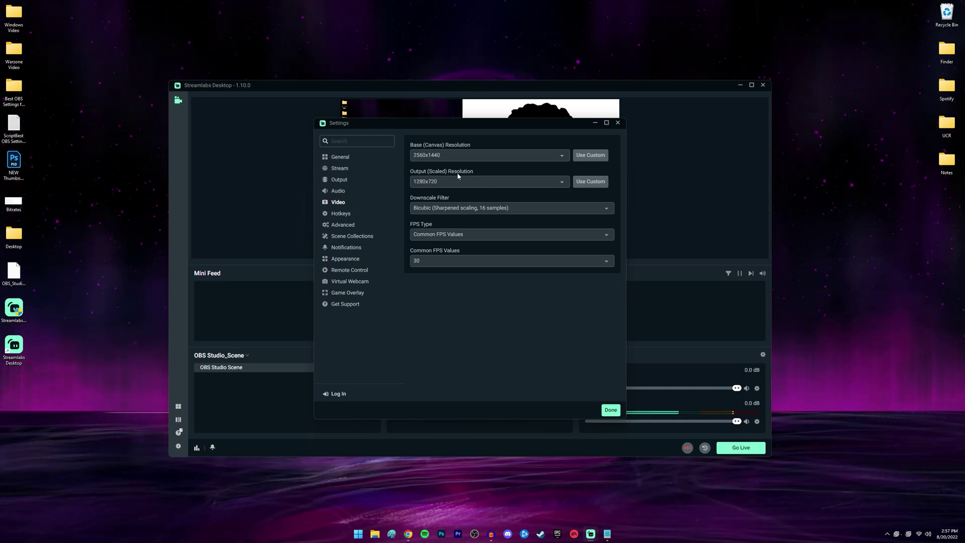
pyautogui.click(562, 182)
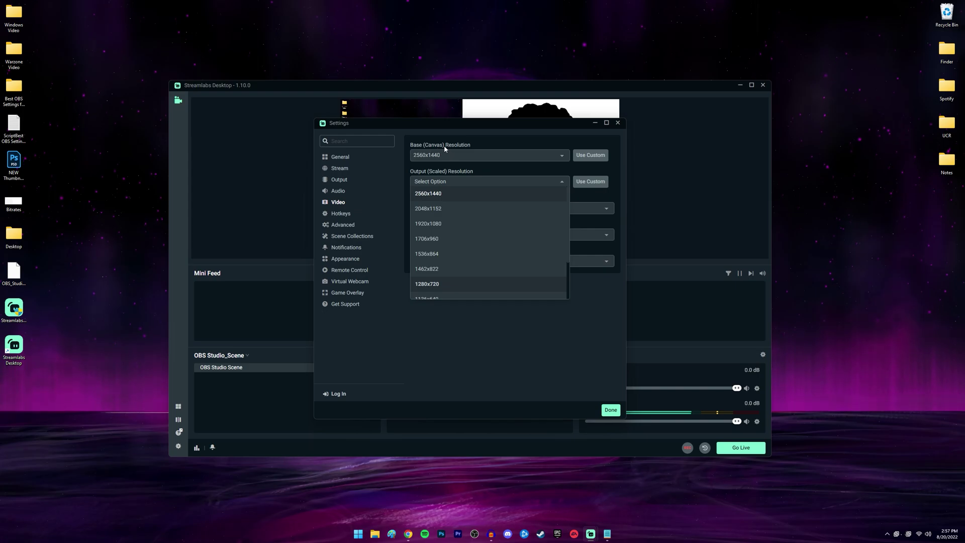
pyautogui.click(427, 195)
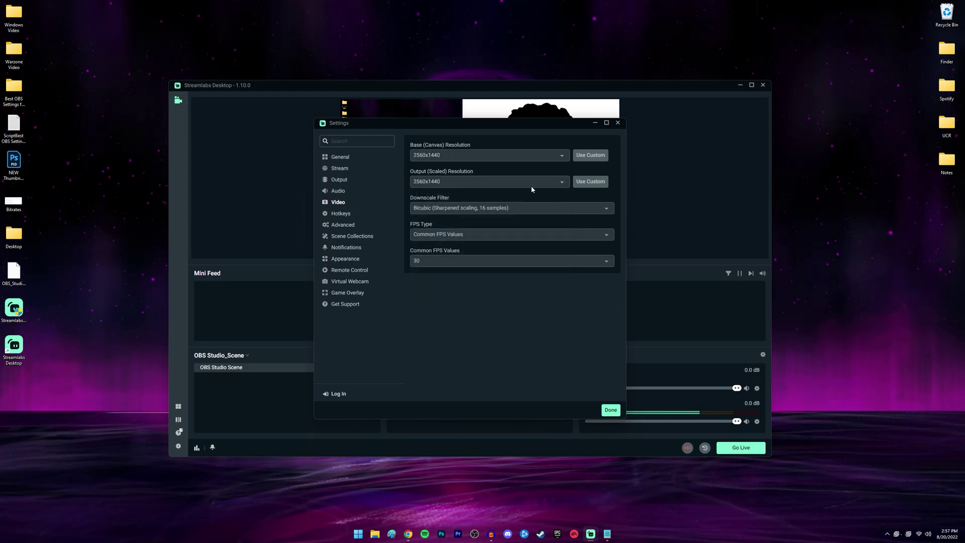
# Choose the Bilinear downscale filter and a 60 FPS common frame rate.
pyautogui.click(606, 210)
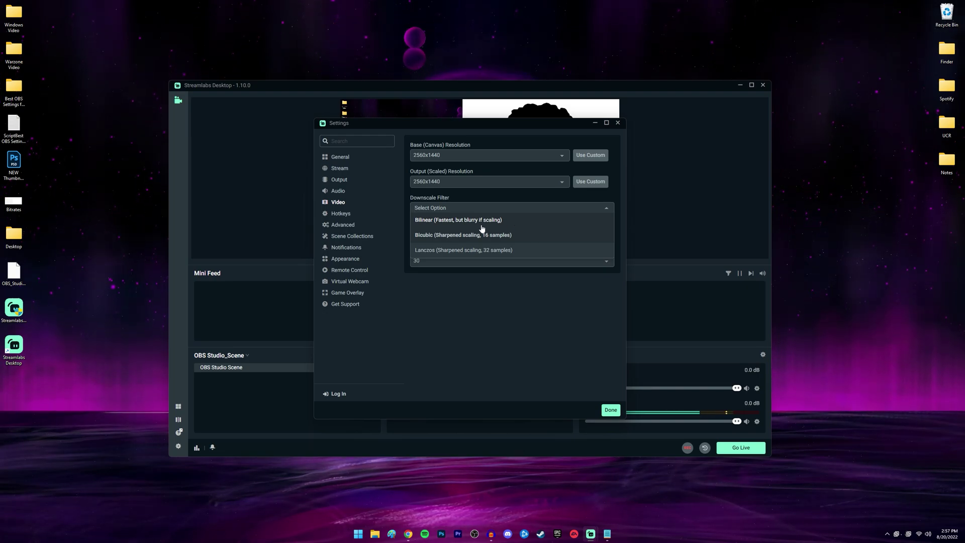
pyautogui.click(516, 221)
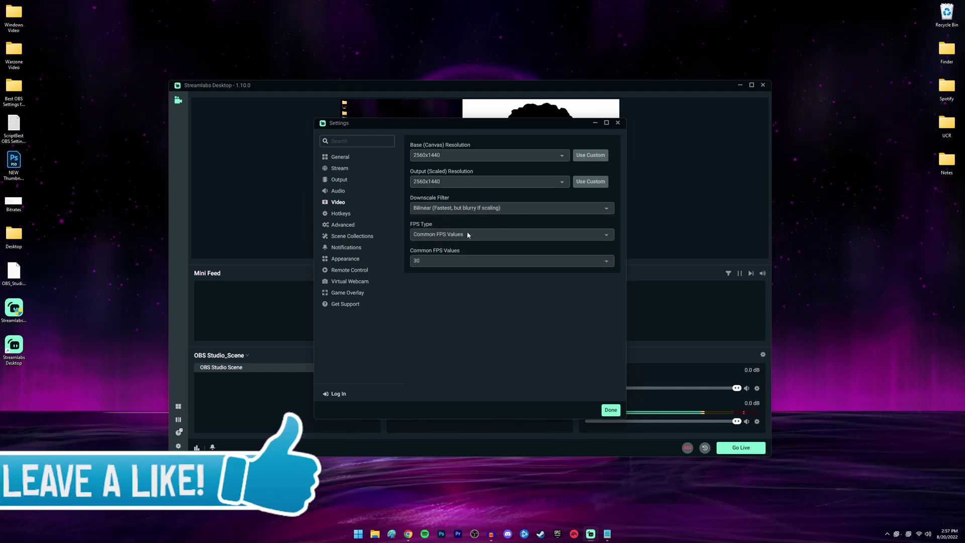
pyautogui.click(613, 264)
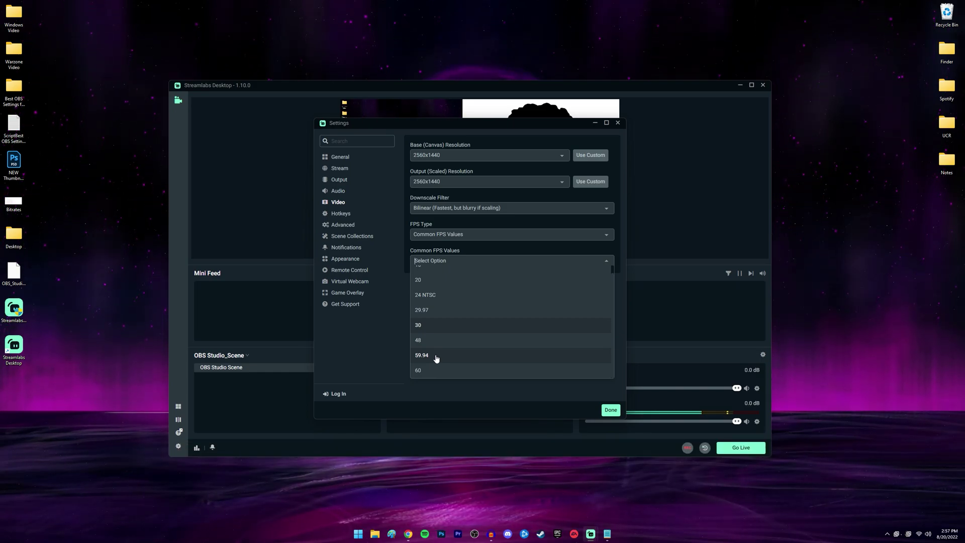
pyautogui.click(432, 370)
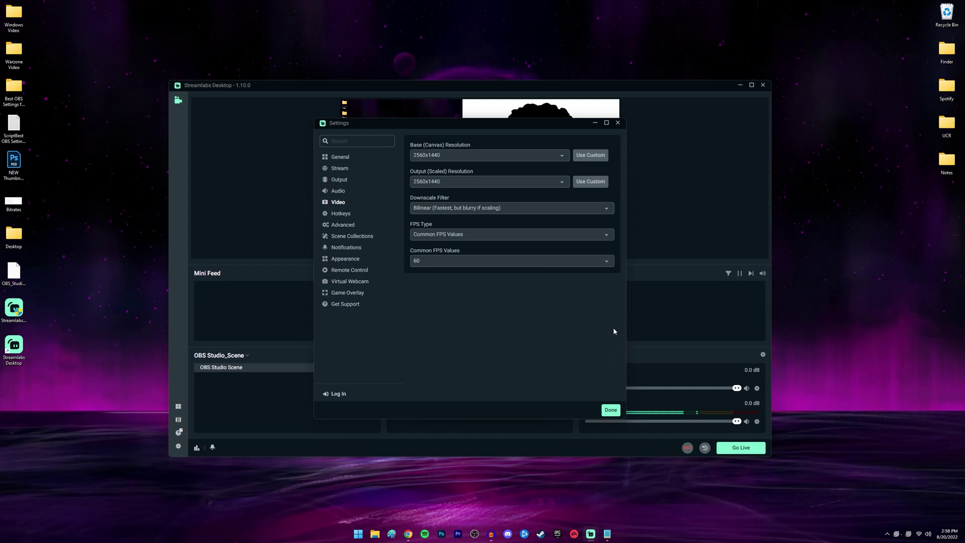
pyautogui.click(335, 180)
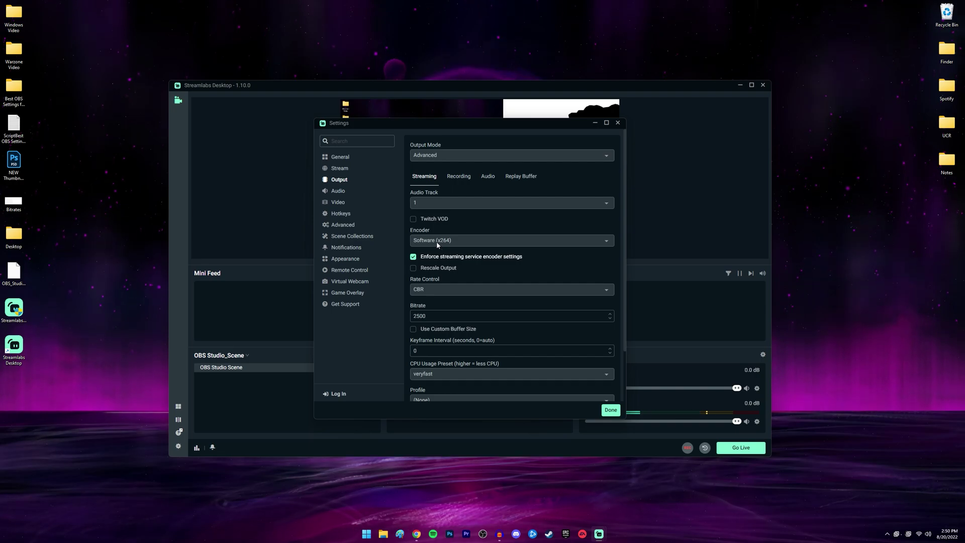
# Switch the streaming encoder to Hardware (NVENC) (new) with CBR rate control.
pyautogui.click(465, 241)
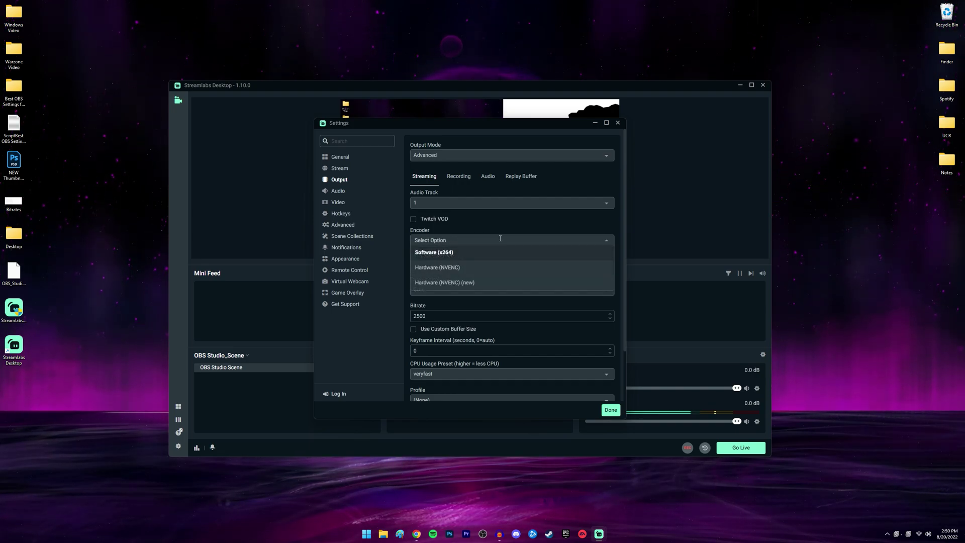
pyautogui.scroll(-1, 467, 275)
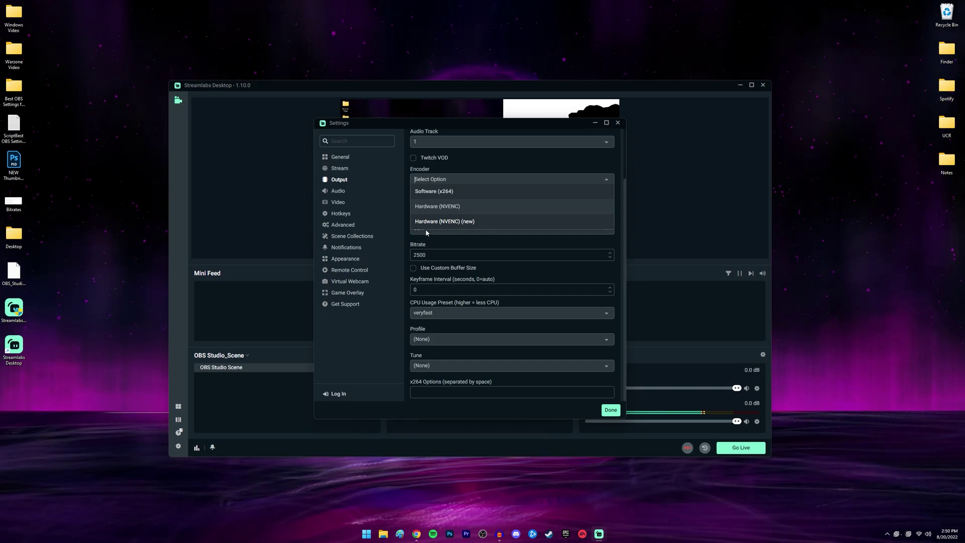
pyautogui.click(444, 224)
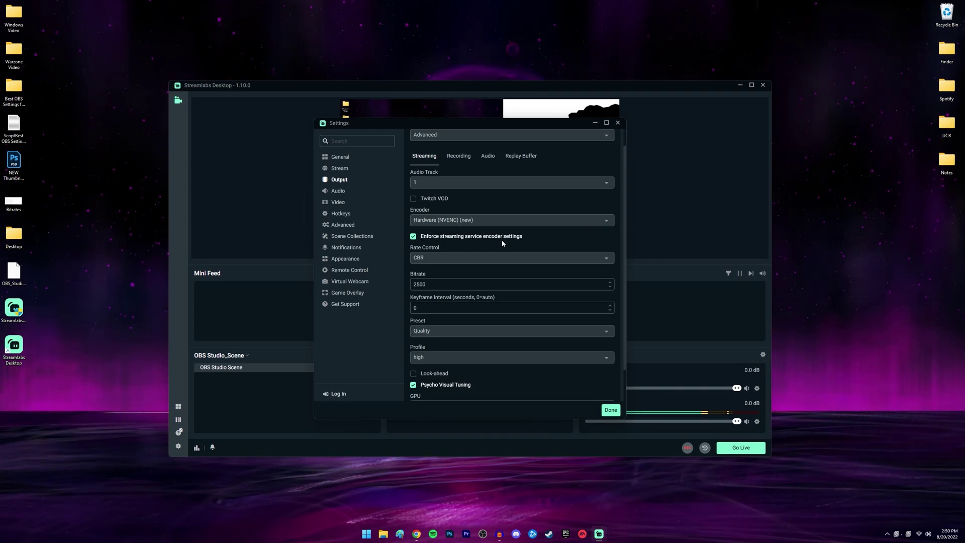
pyautogui.scroll(-1, 490, 365)
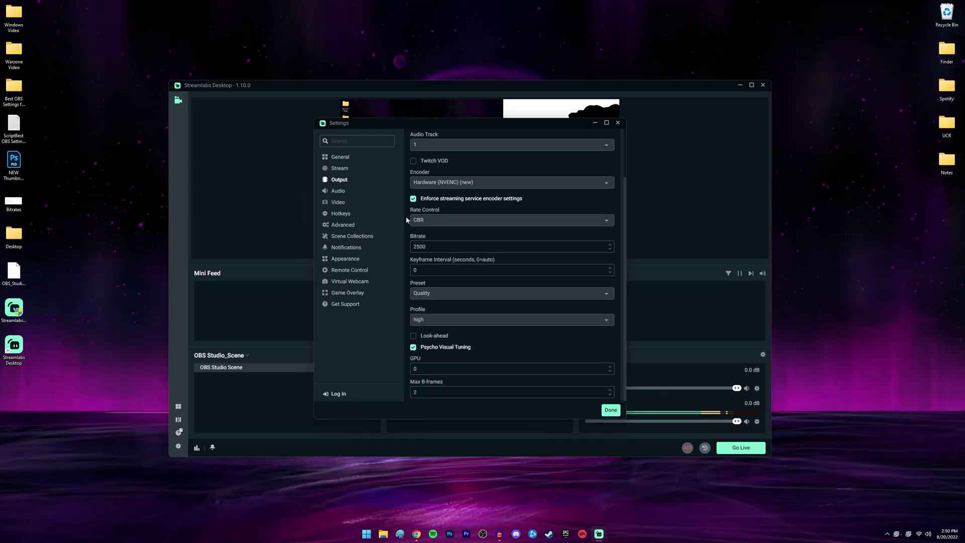
pyautogui.click(610, 222)
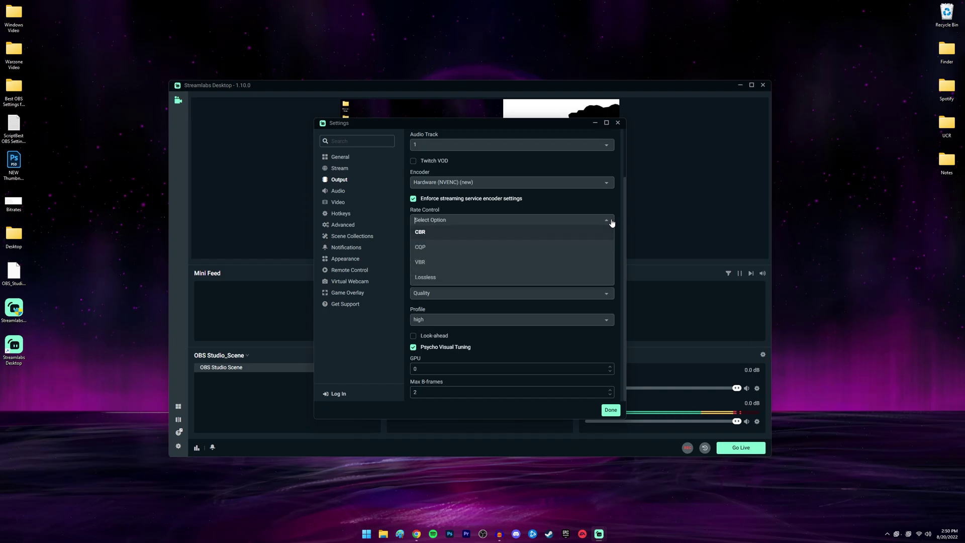
pyautogui.click(422, 233)
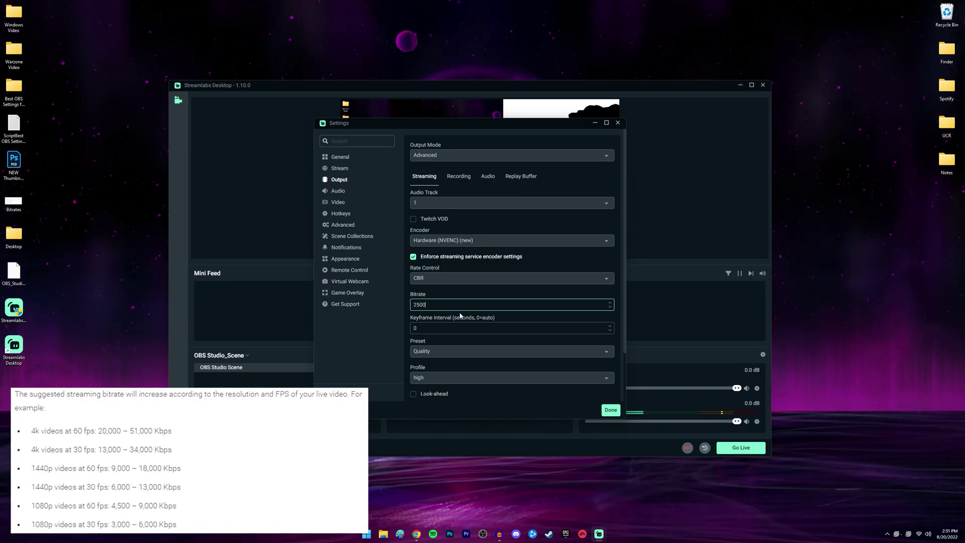
# Change the bitrate from 2500 to 9000.
pyautogui.doubleClick(453, 305)
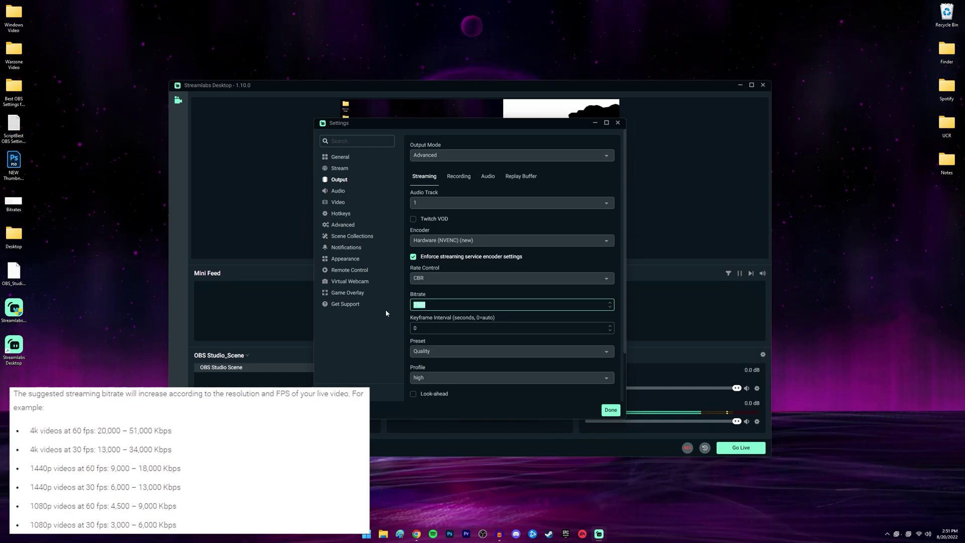
pyautogui.write('9000')
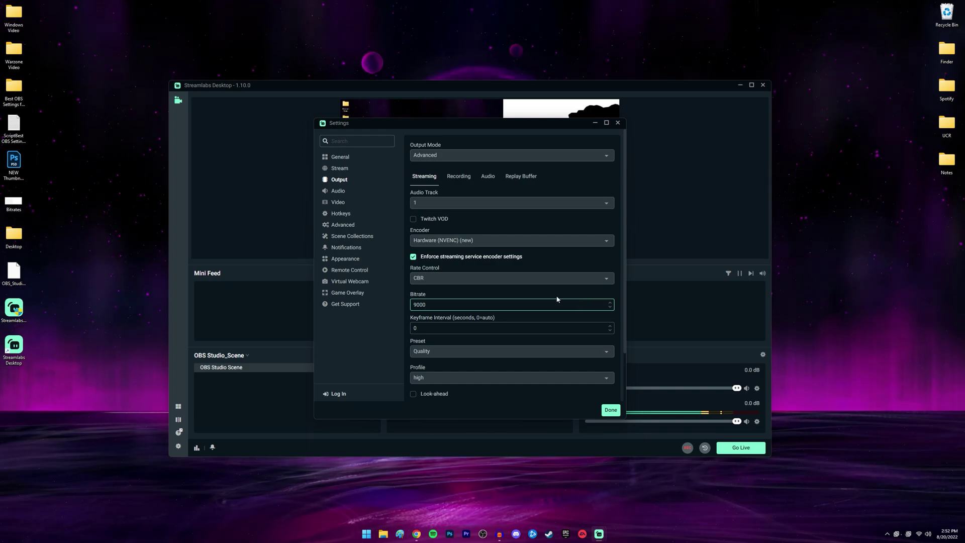
pyautogui.click(429, 305)
pyautogui.press('BackSpace')
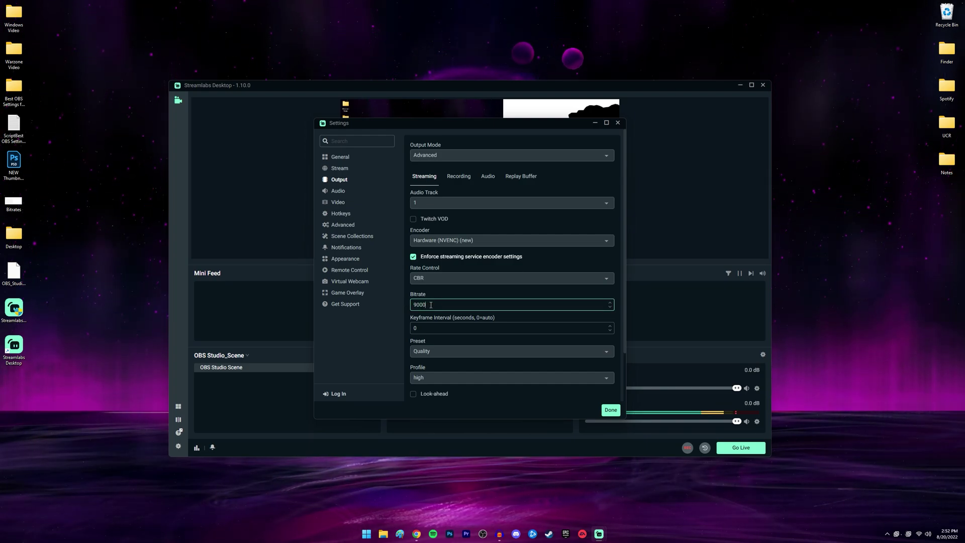
pyautogui.moveTo(424, 304); pyautogui.dragTo(410, 307)
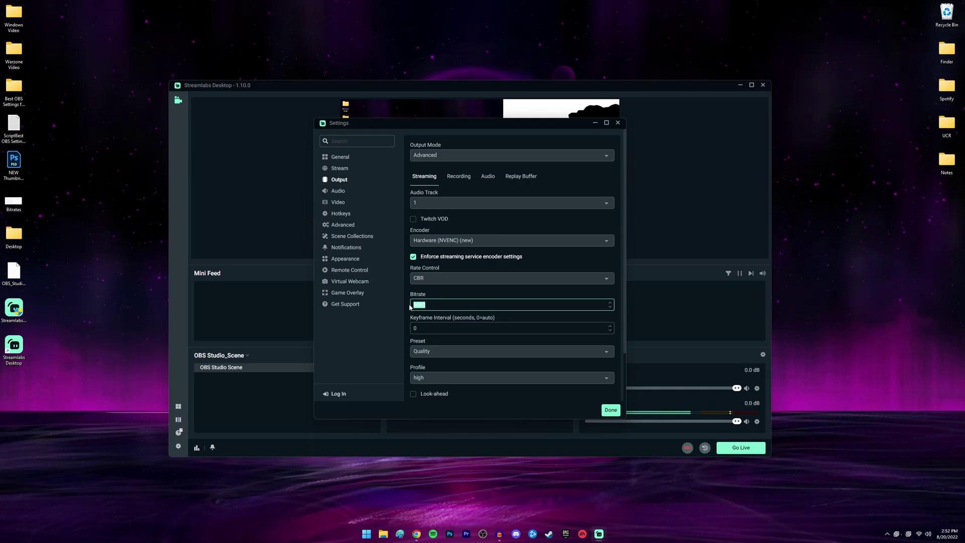
pyautogui.doubleClick(445, 304)
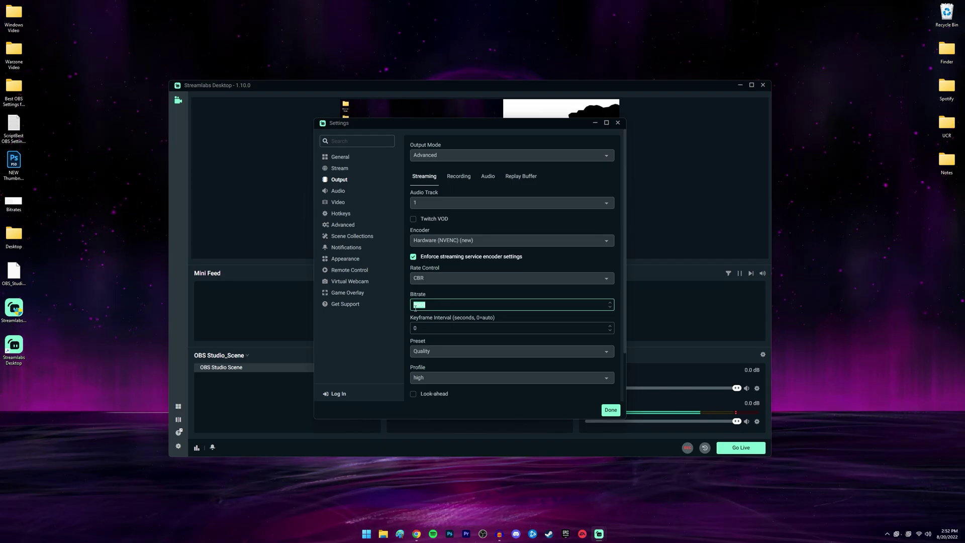
pyautogui.click(443, 305)
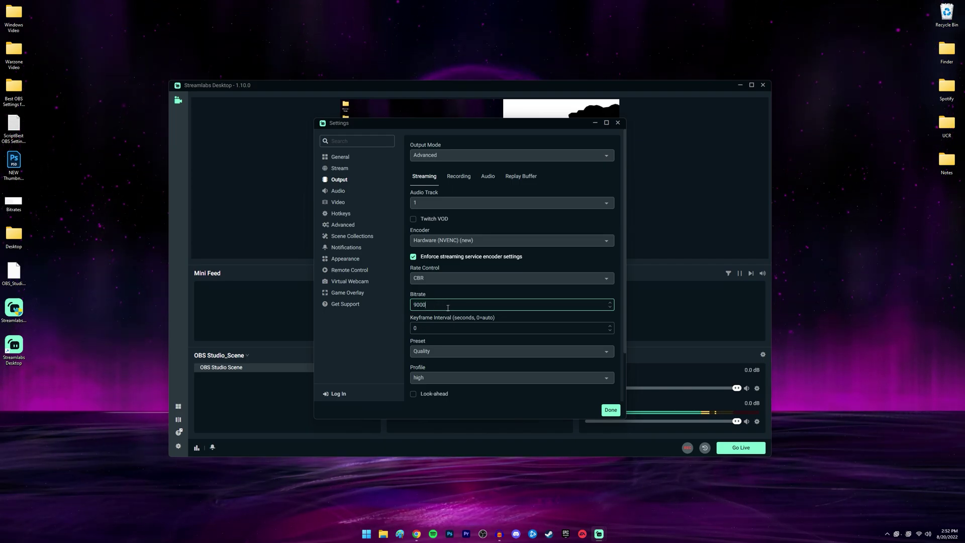
# Set the encoder preset to Performance.
pyautogui.scroll(-5, 449, 315)
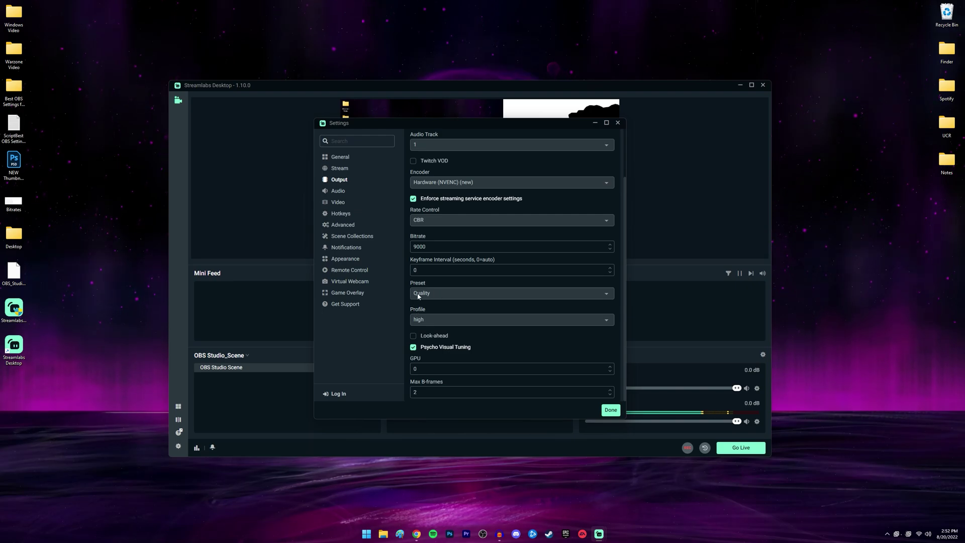
pyautogui.click(609, 298)
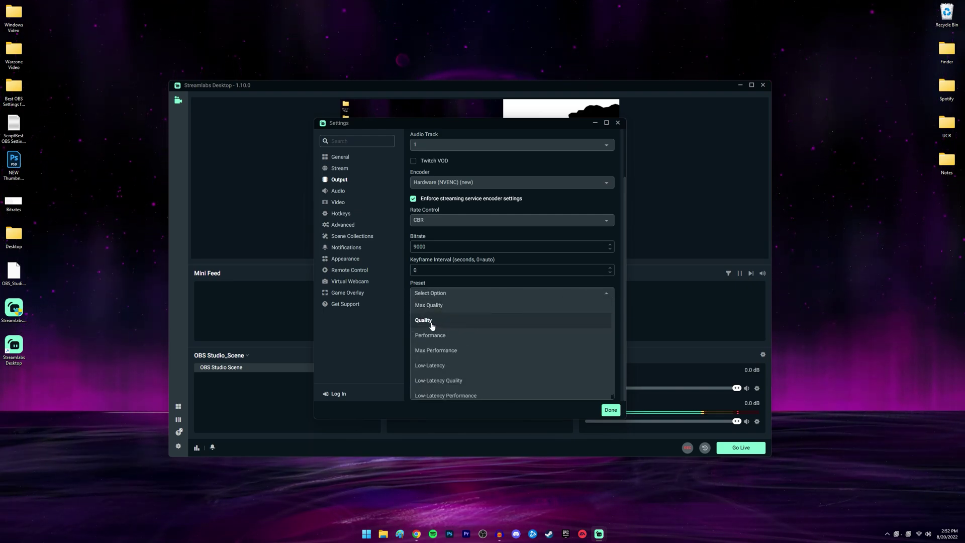
pyautogui.click(605, 297)
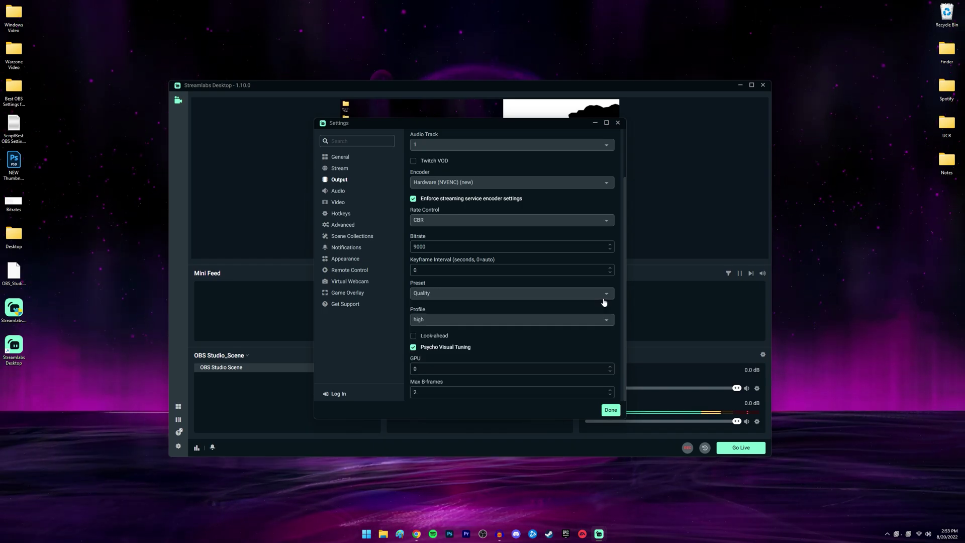
pyautogui.click(604, 297)
pyautogui.click(440, 337)
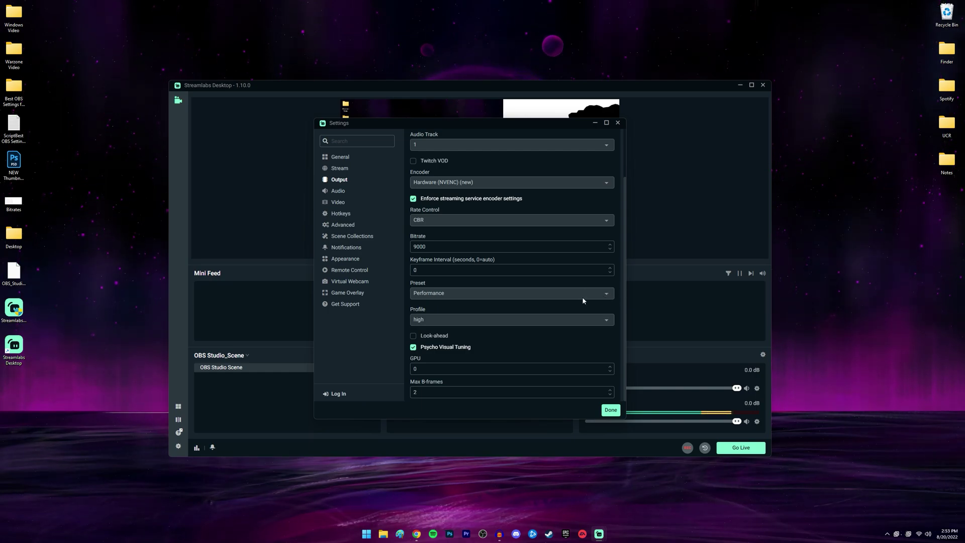
pyautogui.click(607, 294)
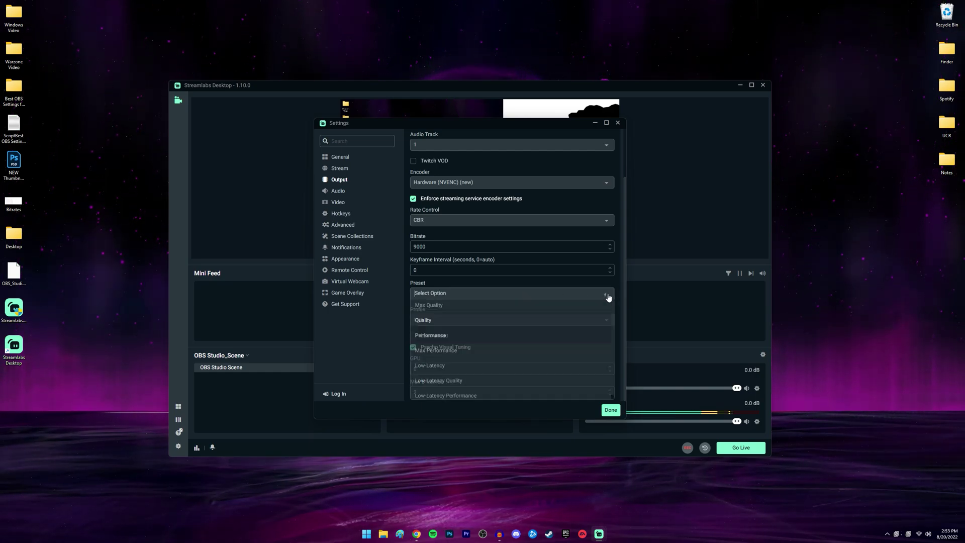
pyautogui.click(434, 322)
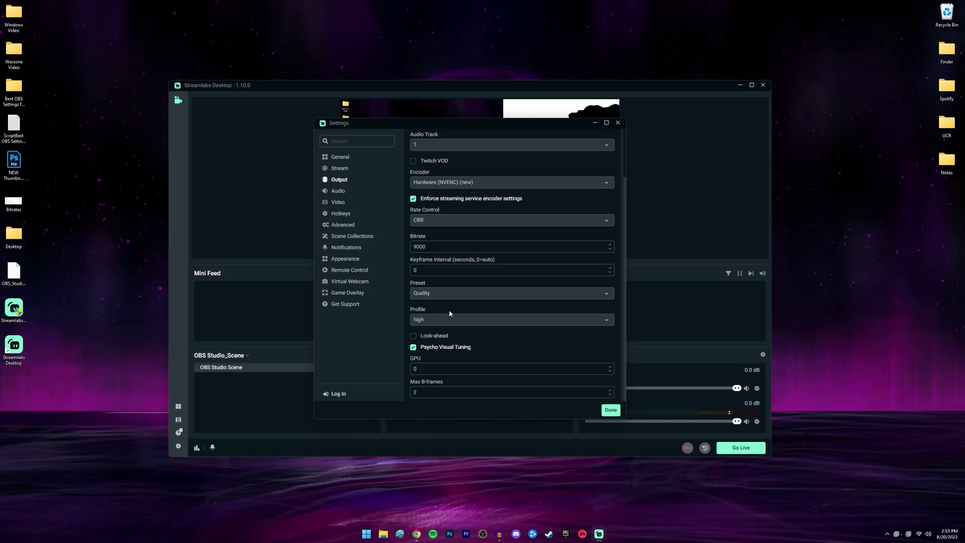
pyautogui.click(609, 296)
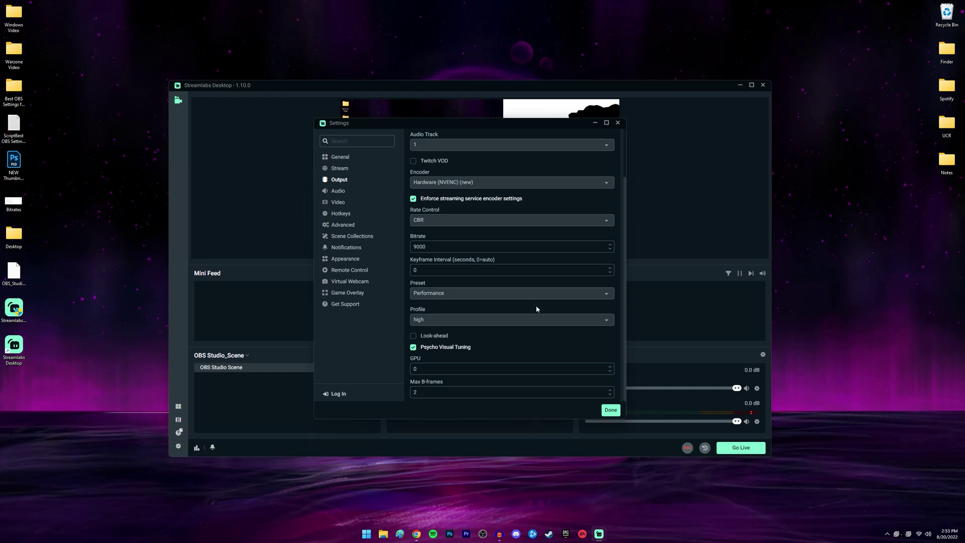
# Set the encoder profile to high.
pyautogui.click(552, 320)
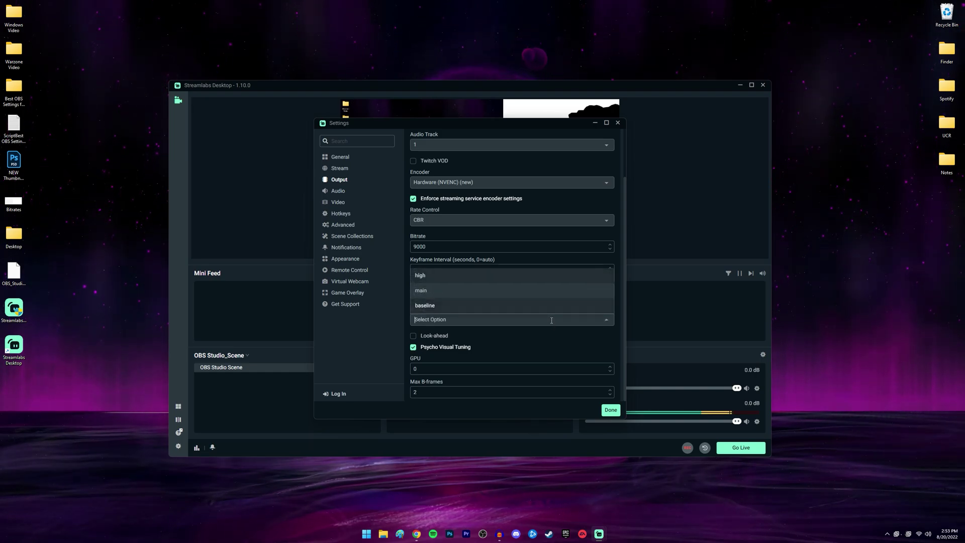
pyautogui.click(437, 276)
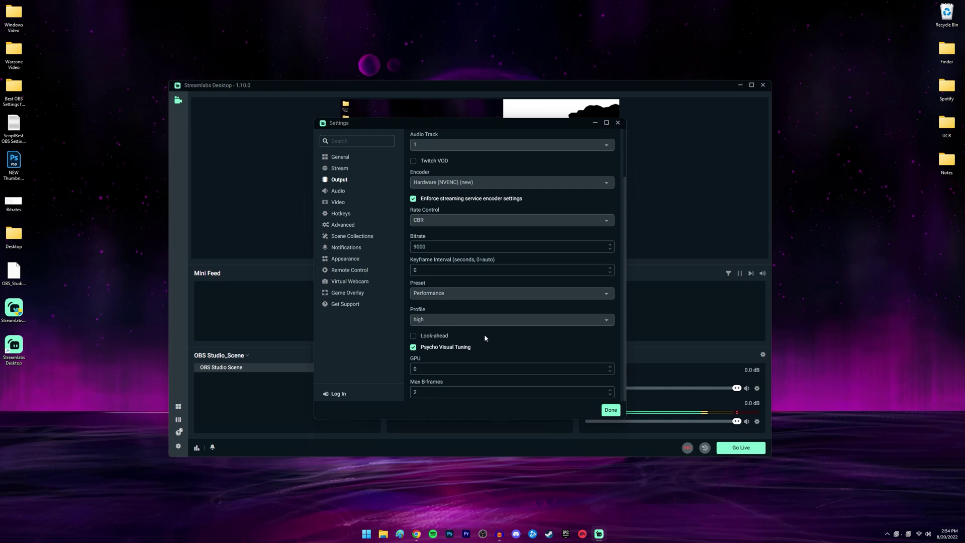
pyautogui.click(604, 322)
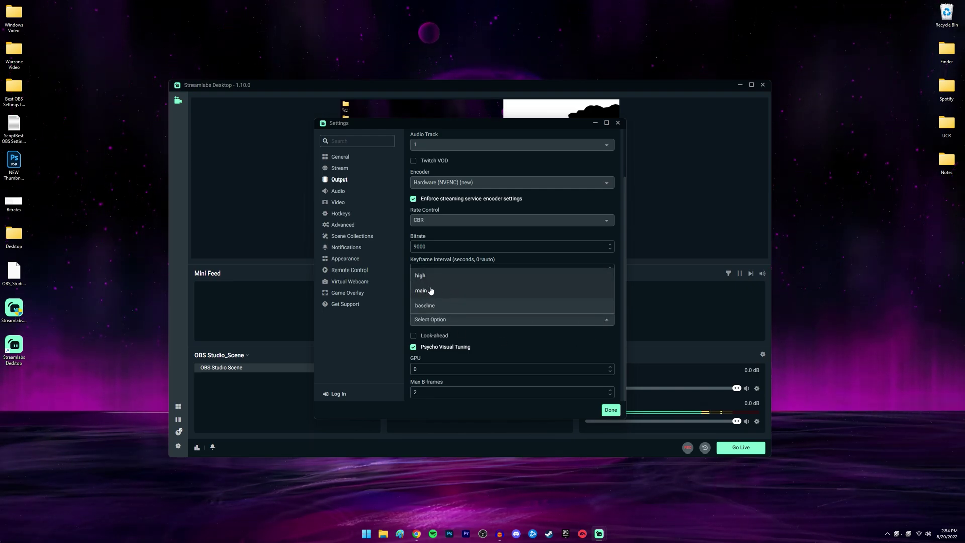
pyautogui.click(408, 287)
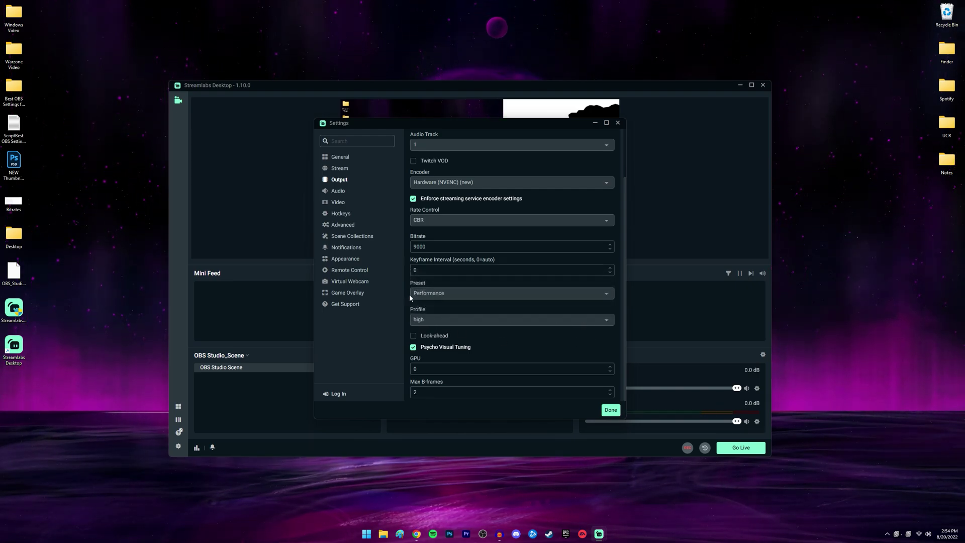
pyautogui.click(427, 320)
pyautogui.click(562, 321)
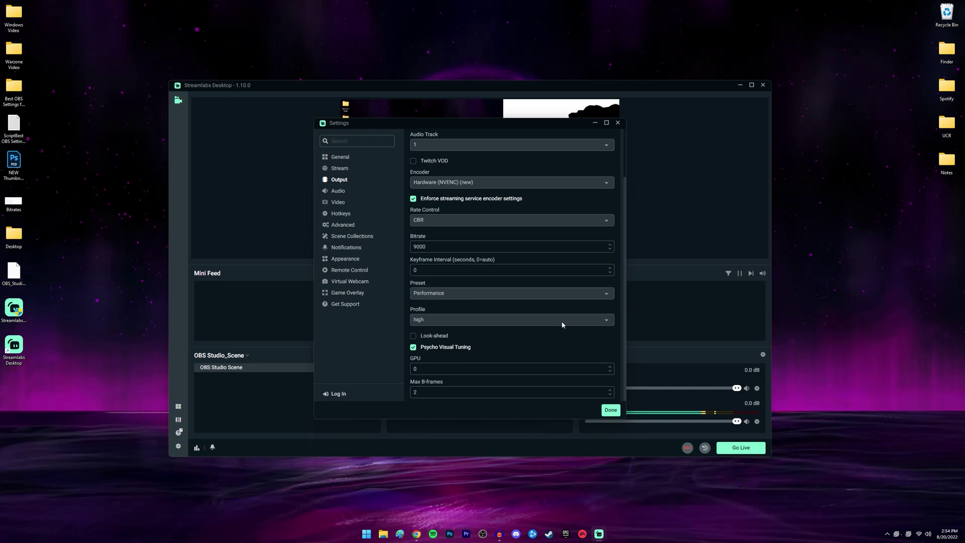
pyautogui.click(562, 321)
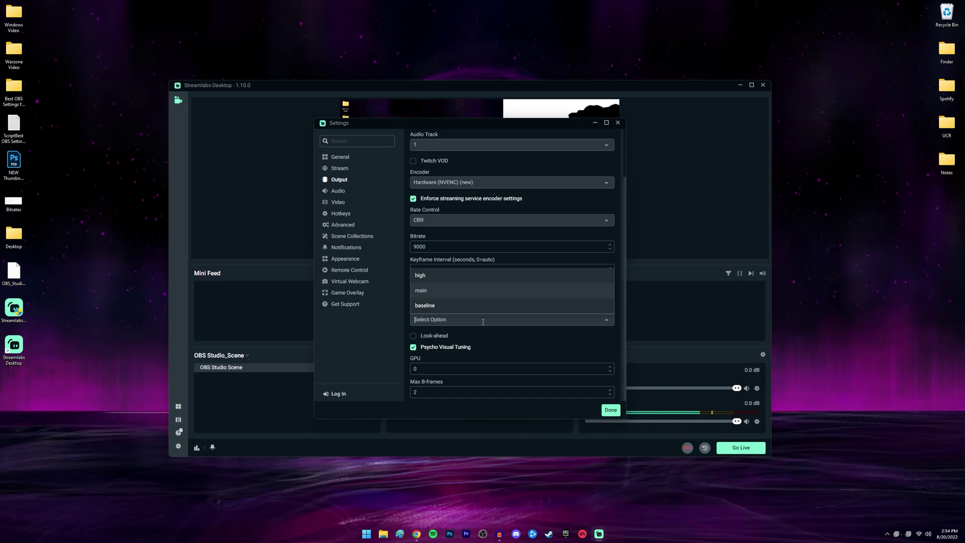
pyautogui.click(420, 275)
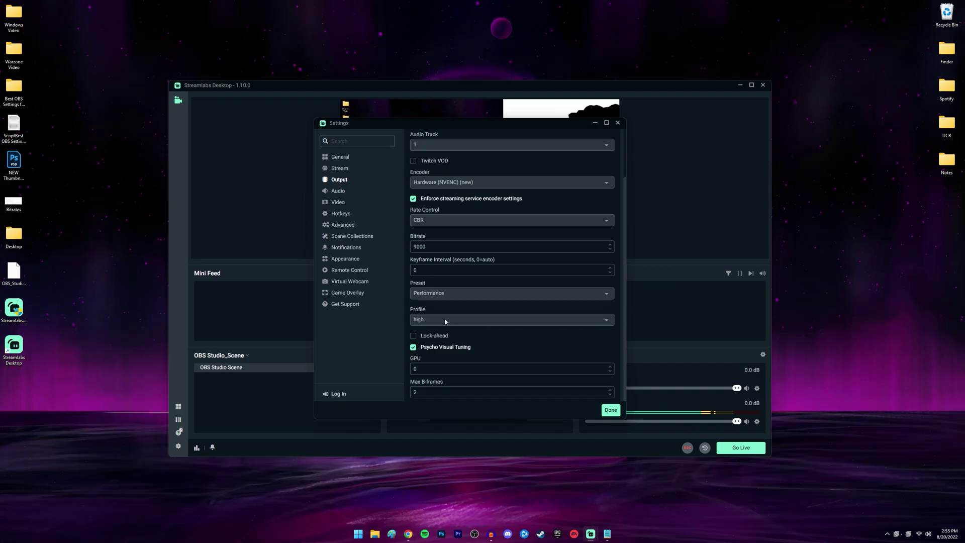
# Enable Look-ahead with Psycho Visual Tuning off, GPU 0 and Max B-frames 2, then save.
pyautogui.click(413, 337)
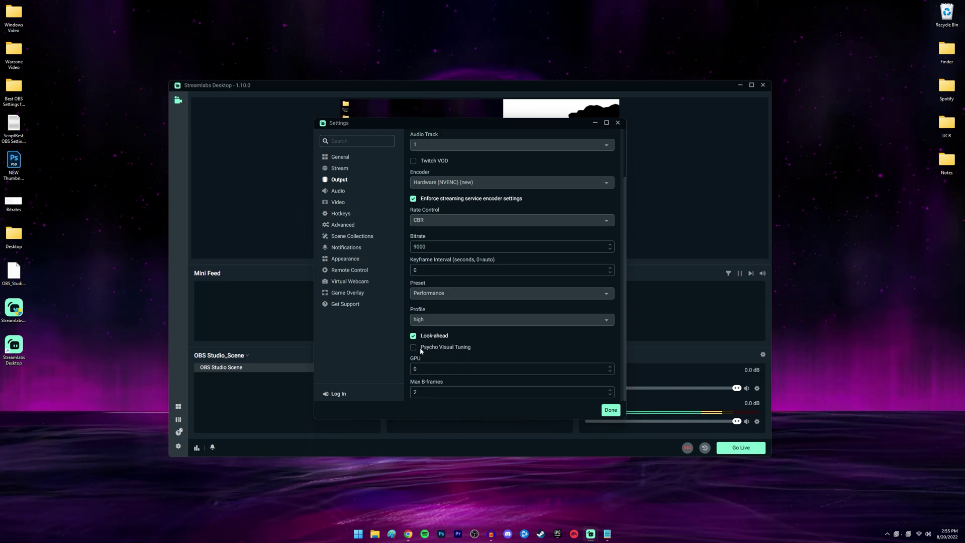
pyautogui.click(411, 373)
pyautogui.click(588, 360)
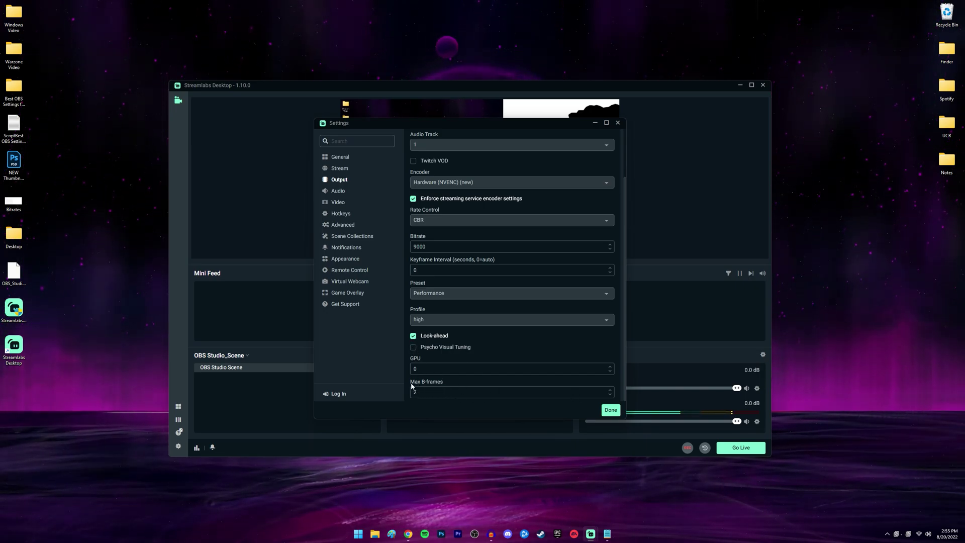
pyautogui.click(432, 391)
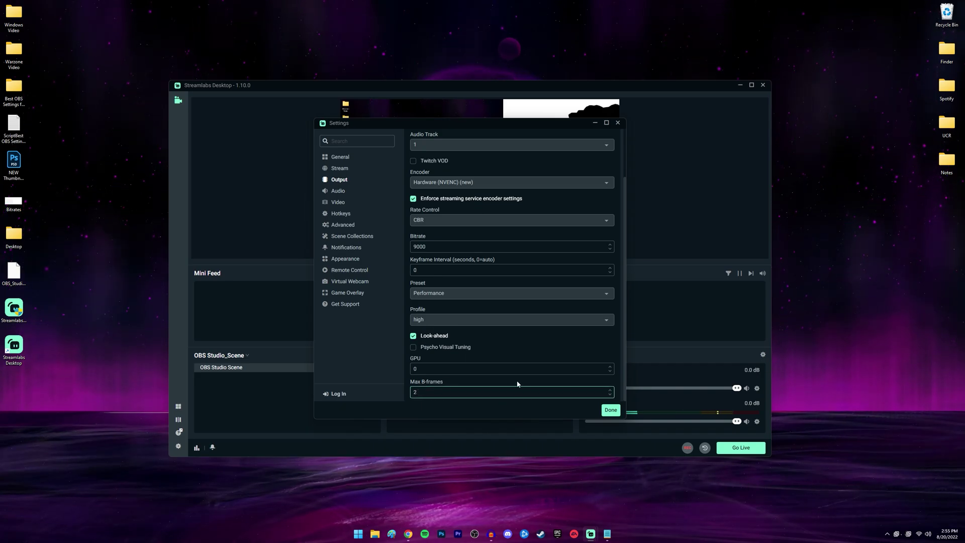
pyautogui.click(611, 410)
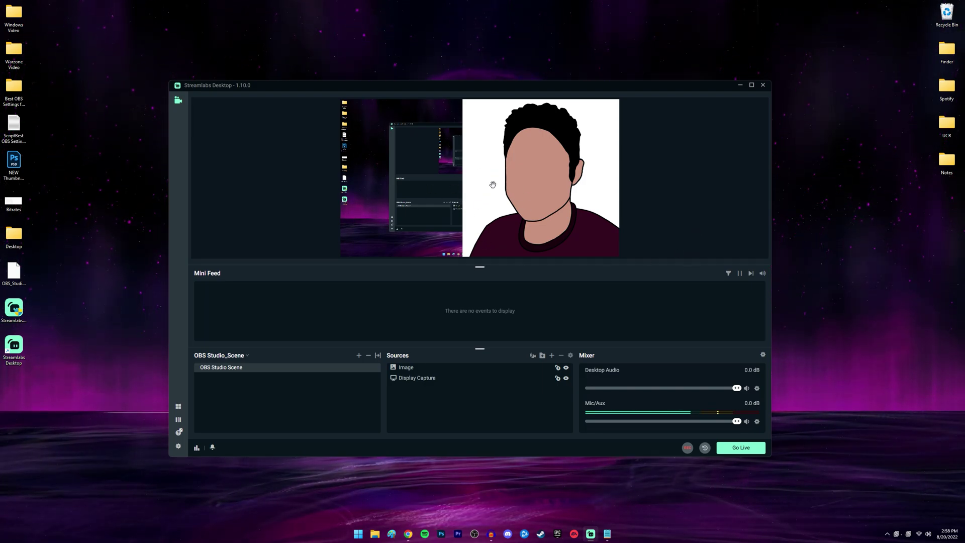
# Reposition the Streamlabs window, then enable Performance Mode from the preview's right-click menu.
pyautogui.moveTo(514, 89); pyautogui.dragTo(371, 18)
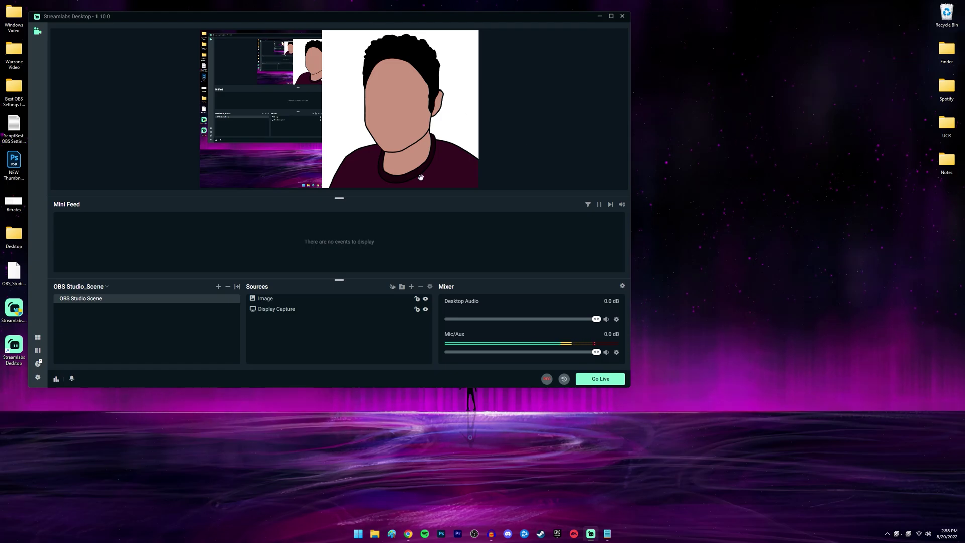
pyautogui.moveTo(370, 19); pyautogui.dragTo(523, 71)
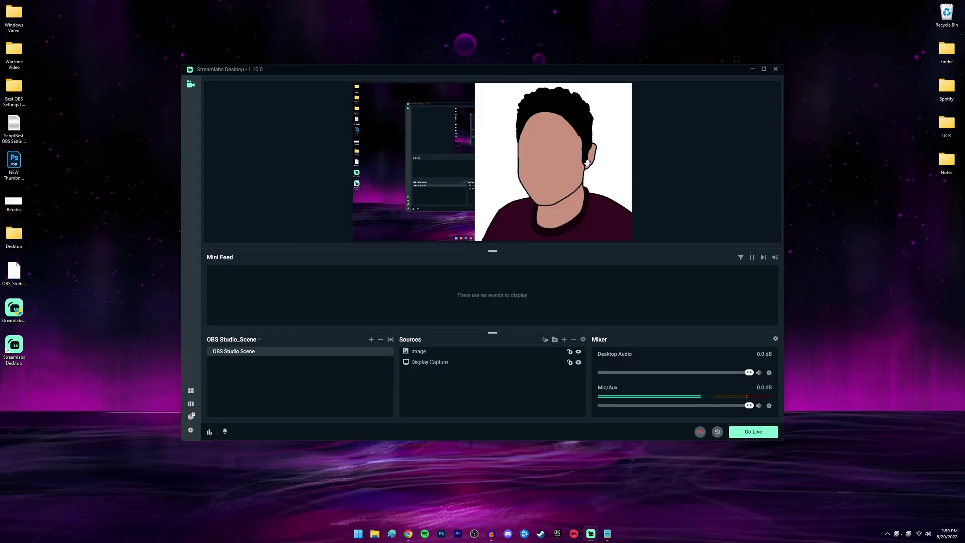
pyautogui.rightClick(662, 154)
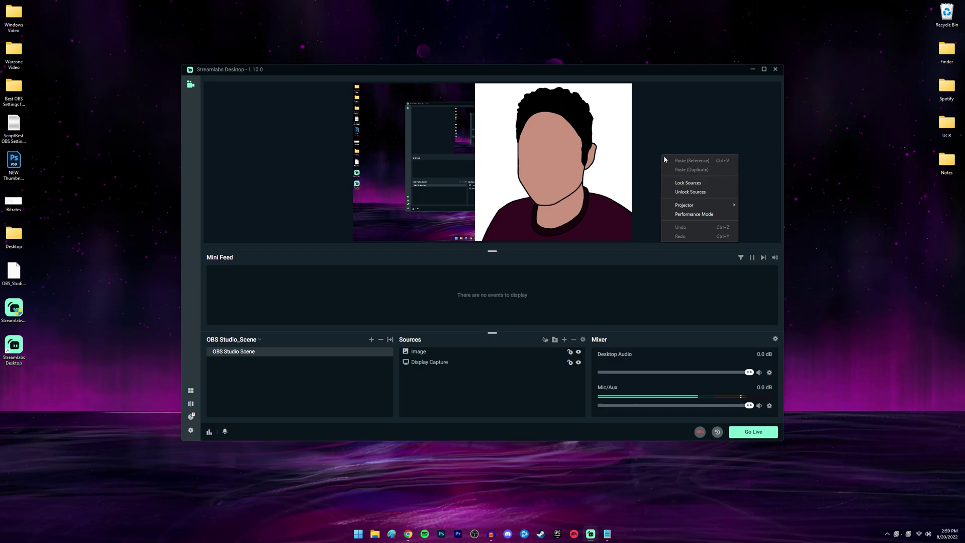
pyautogui.click(702, 215)
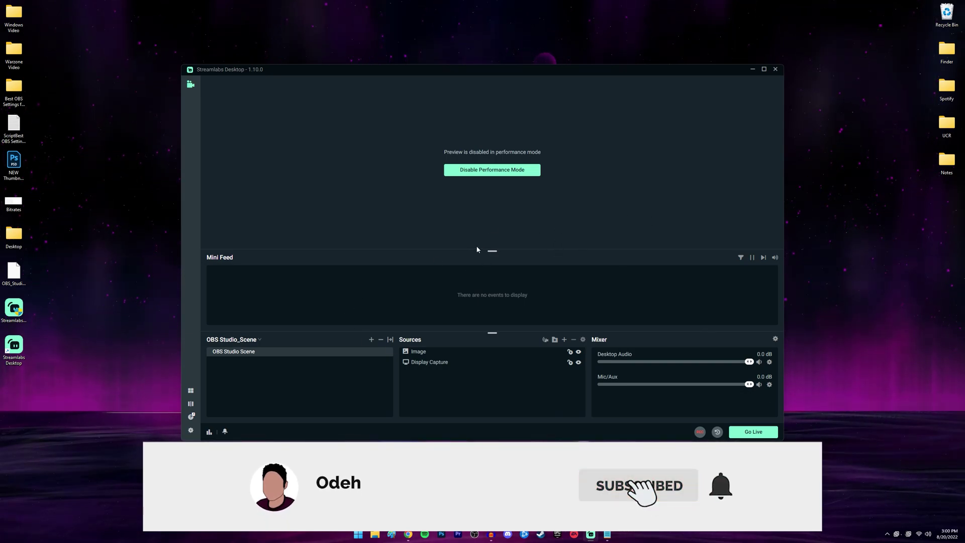
pyautogui.click(190, 431)
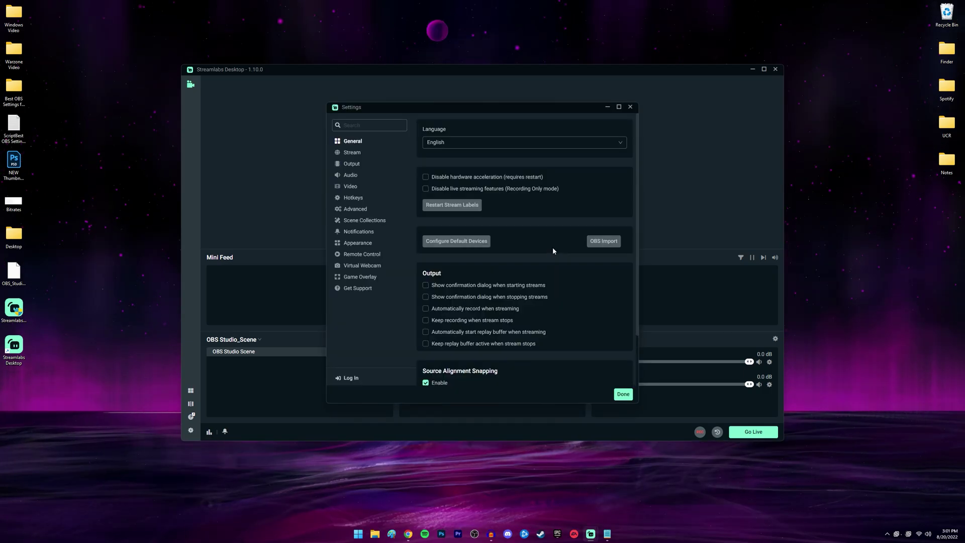
pyautogui.click(352, 212)
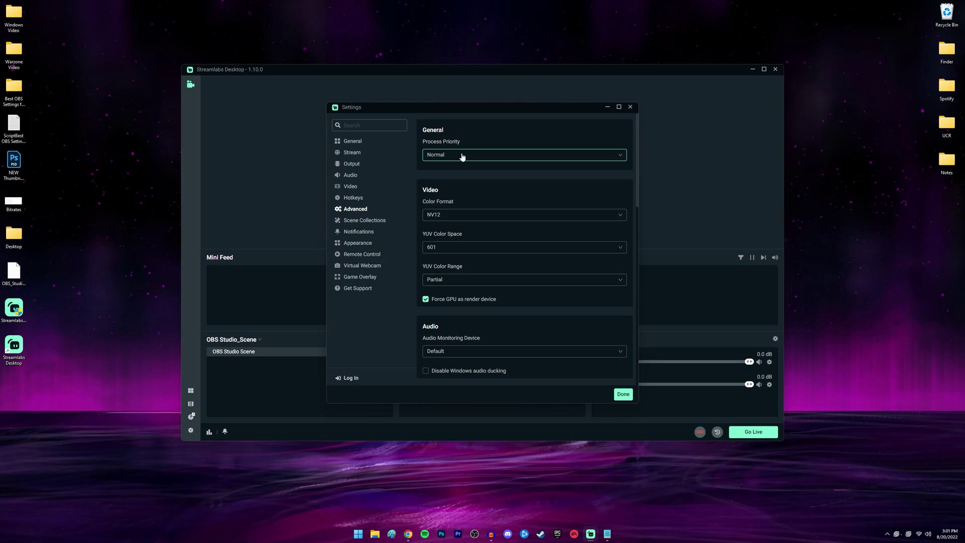
pyautogui.click(505, 157)
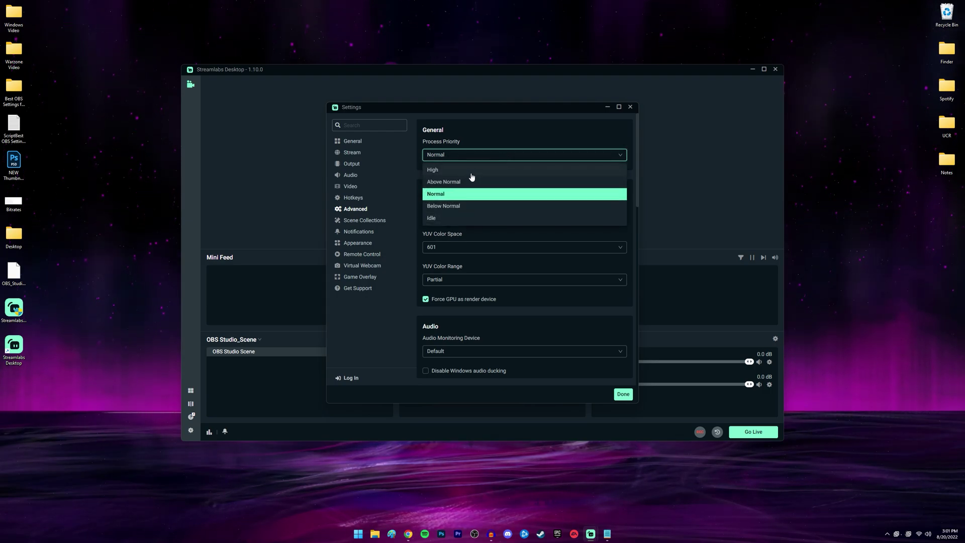
pyautogui.click(472, 179)
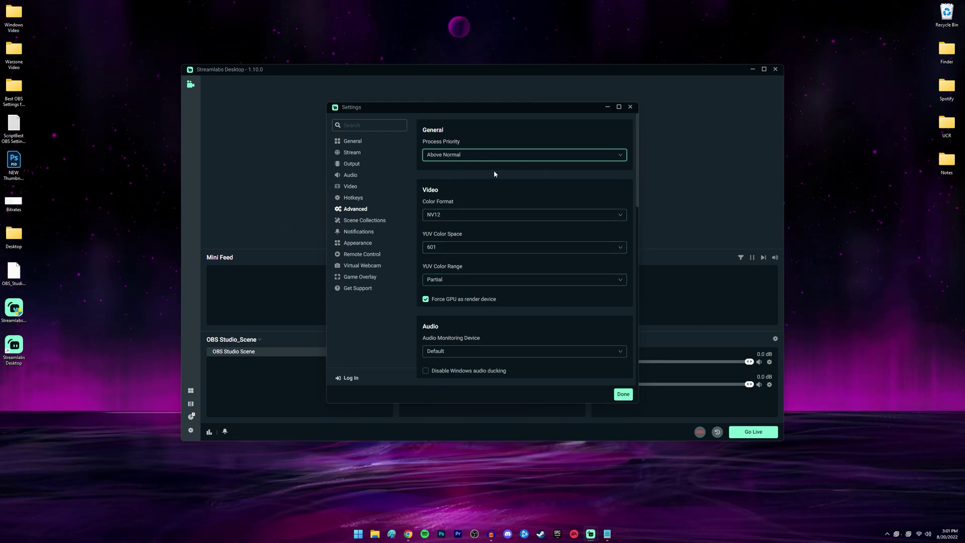
pyautogui.click(453, 155)
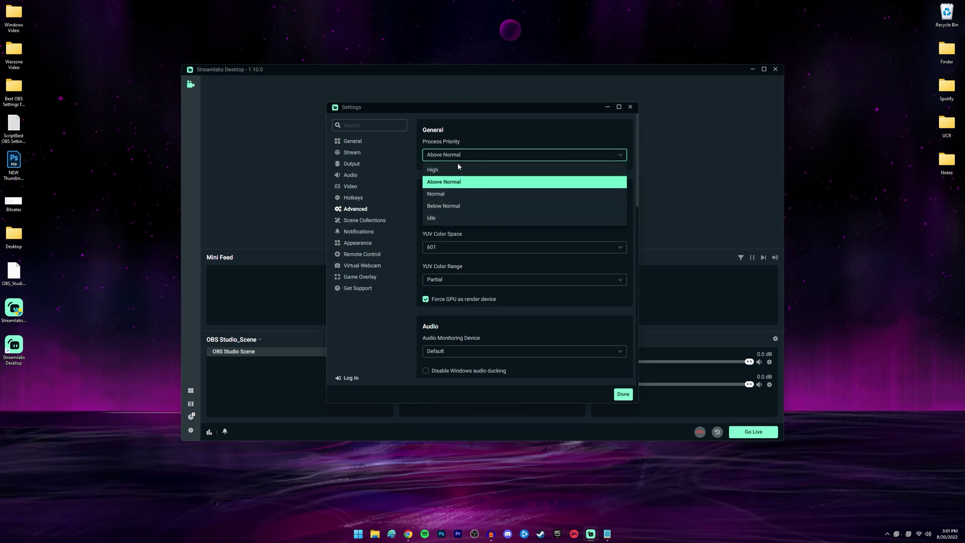
pyautogui.click(443, 193)
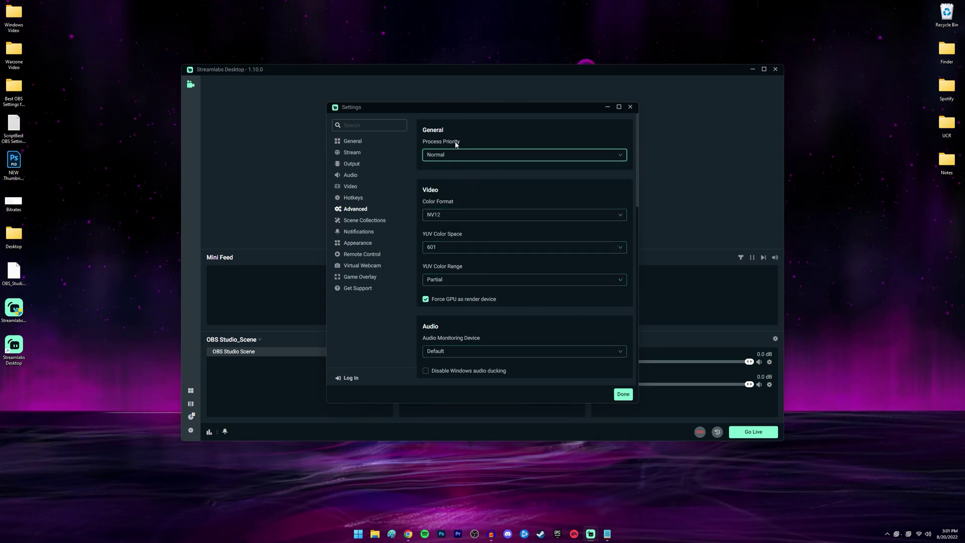
pyautogui.click(624, 395)
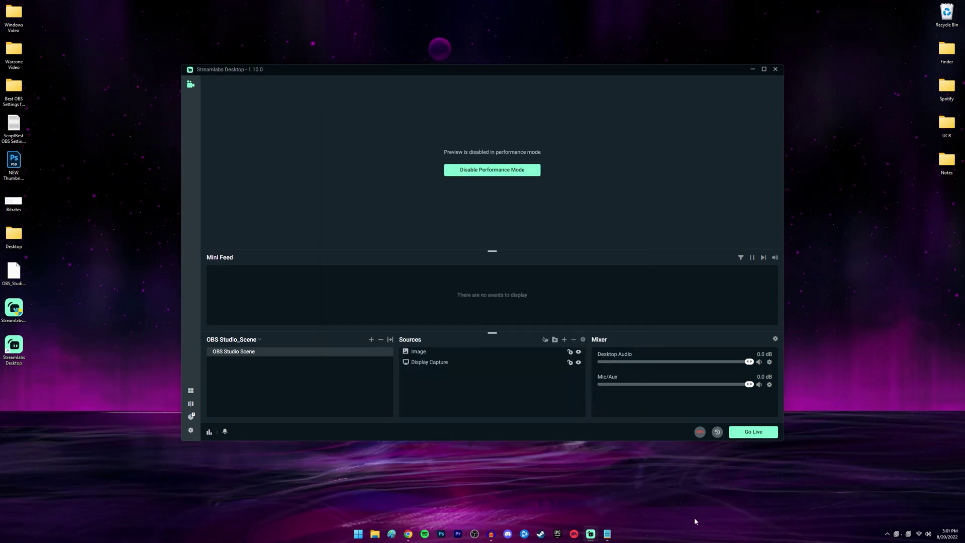
# Open Task Manager from the Start quick-links menu and select the Core Sync process in the name-sorted list.
pyautogui.rightClick(359, 534)
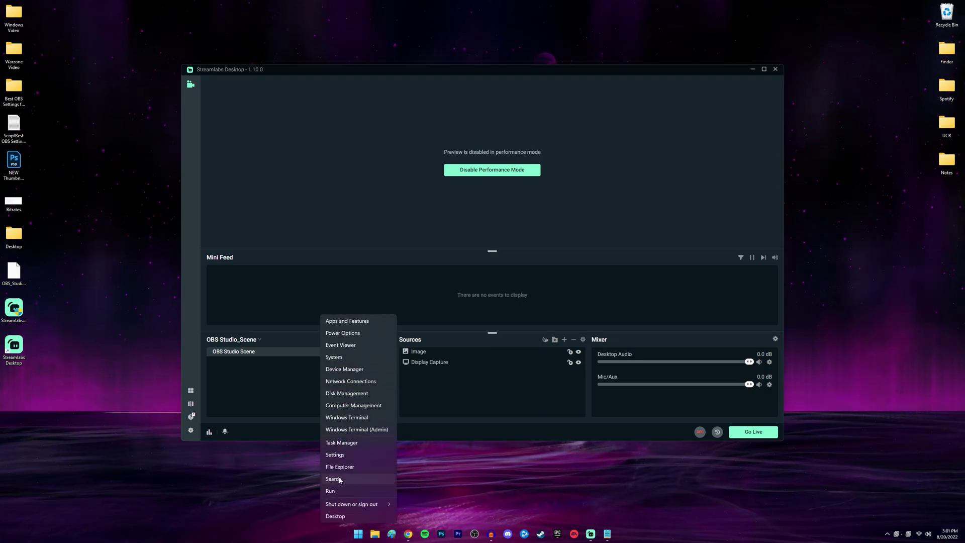
pyautogui.click(352, 443)
pyautogui.click(302, 227)
pyautogui.scroll(-6, 327, 292)
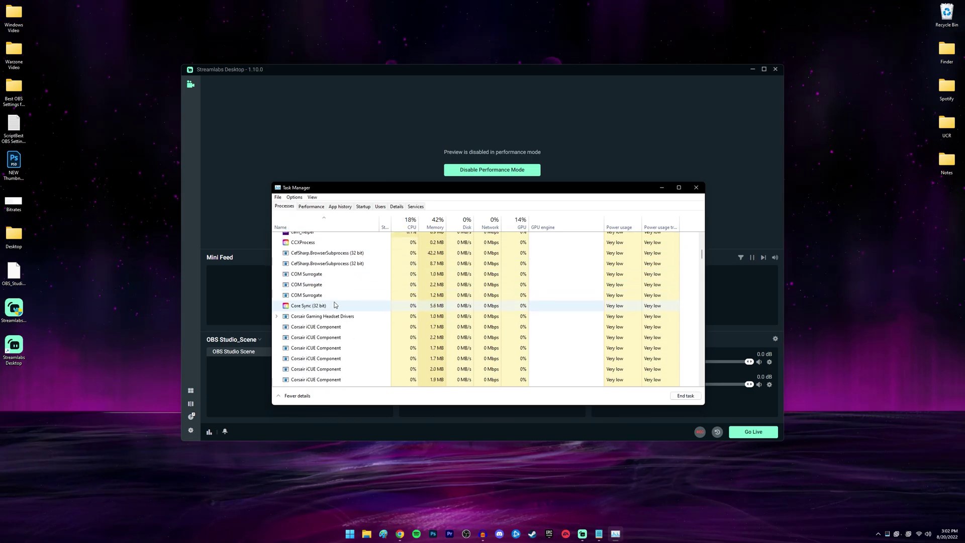
pyautogui.click(311, 273)
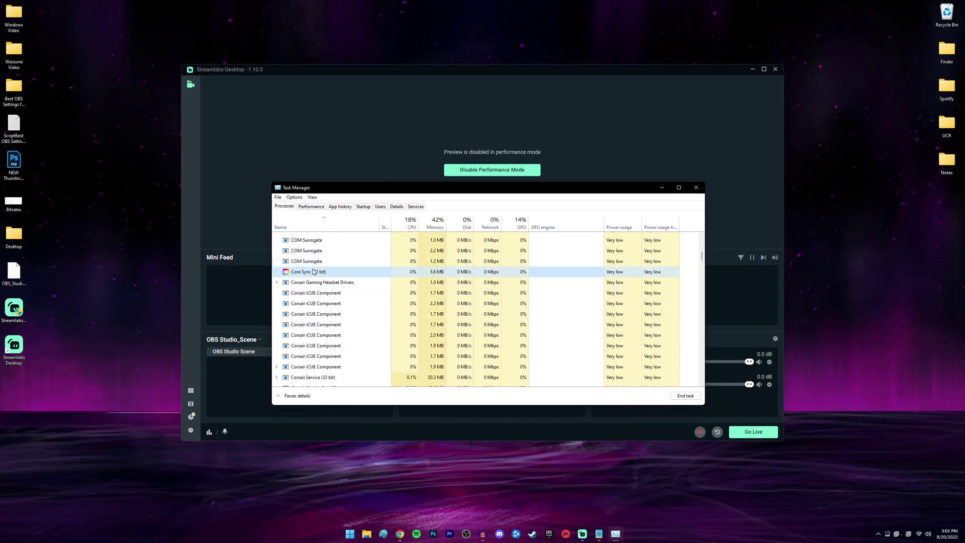
# Go to Core Sync's details and show the Set priority options for CoreSync.exe.
pyautogui.rightClick(313, 272)
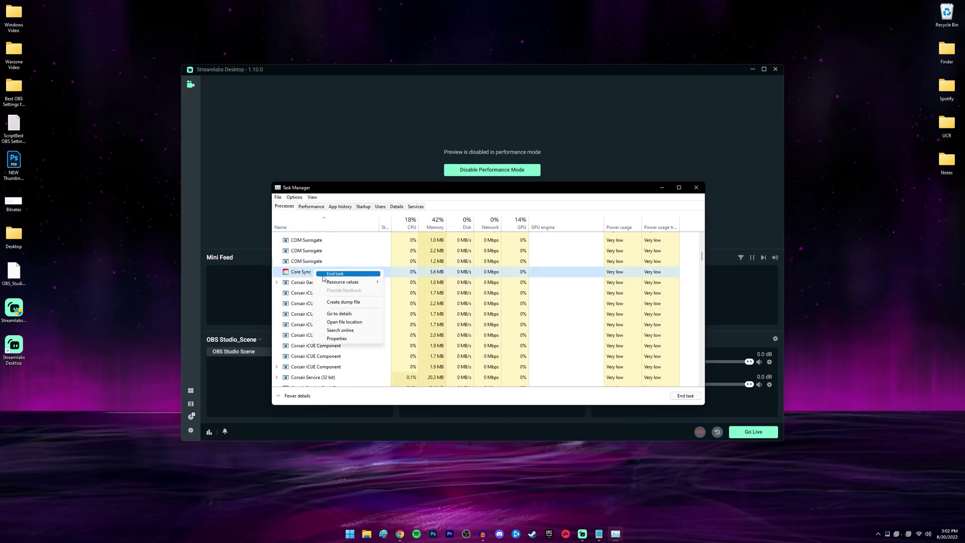
pyautogui.click(359, 314)
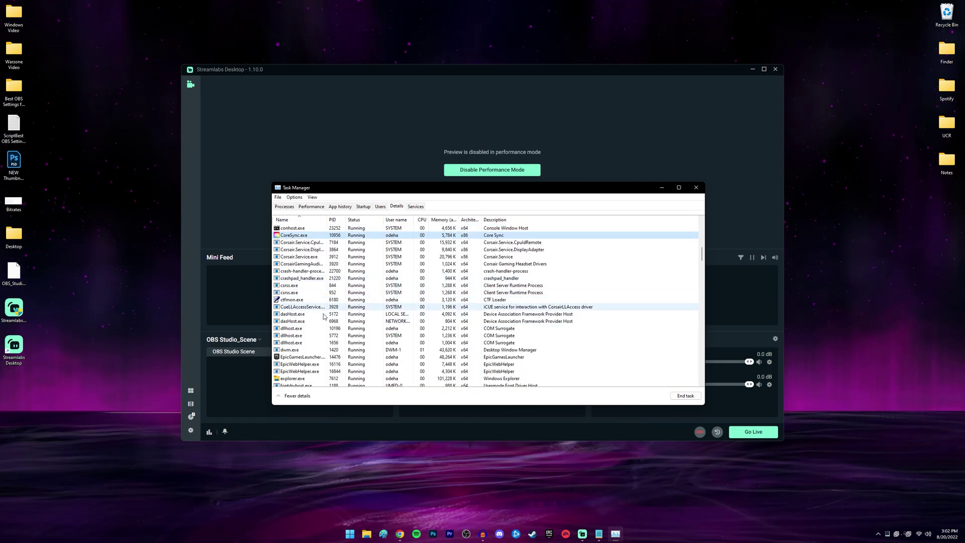
pyautogui.rightClick(296, 238)
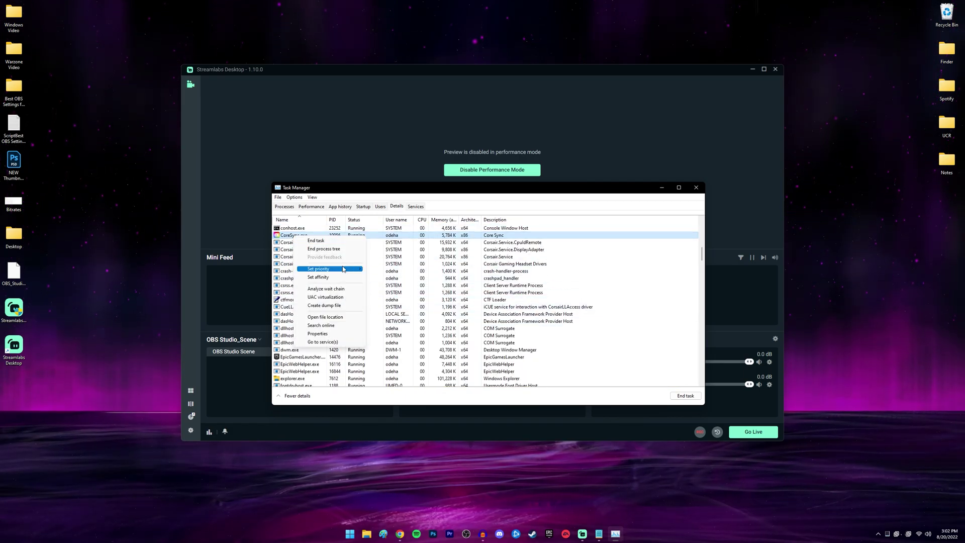
pyautogui.moveTo(342, 272)
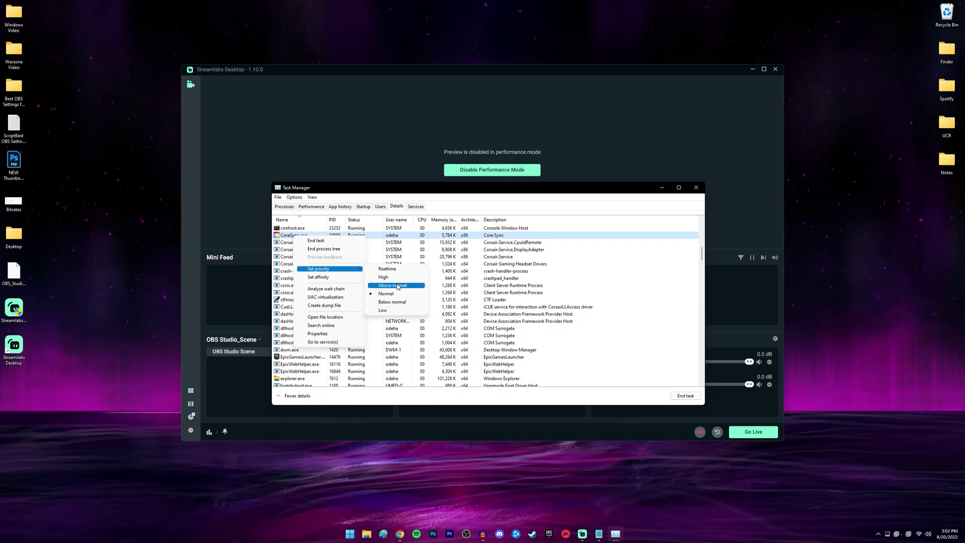